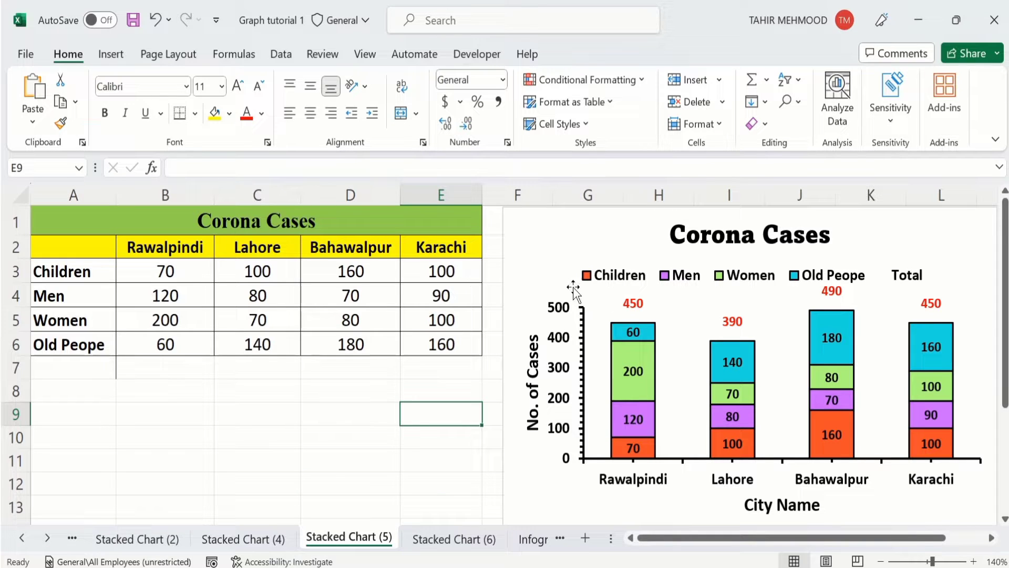
- Insert a 2-D Stacked Column chart from A2:E6 on the Stacked Chart (6) sheet and resize it toward the side of the table
click(631, 303)
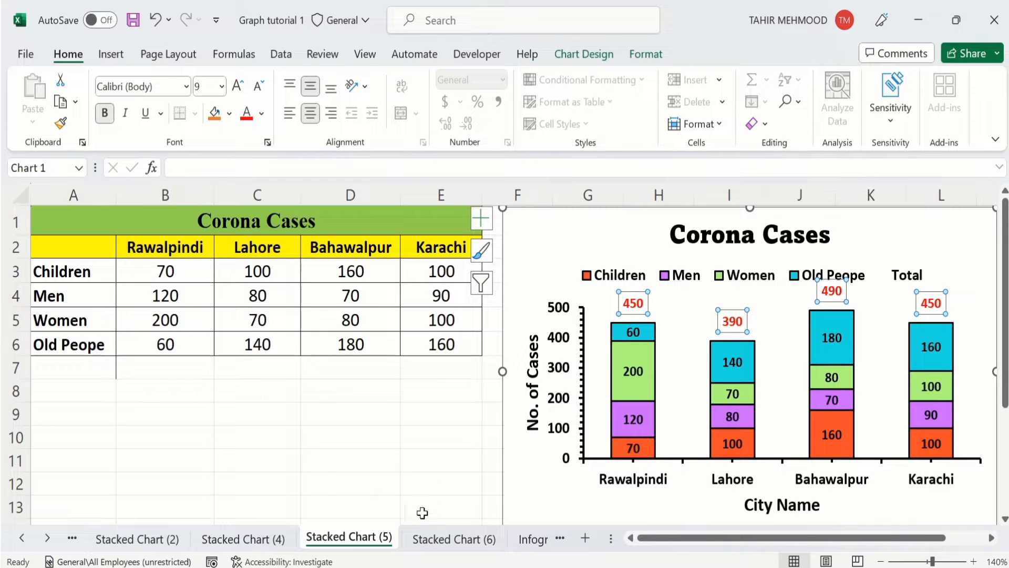
click(439, 539)
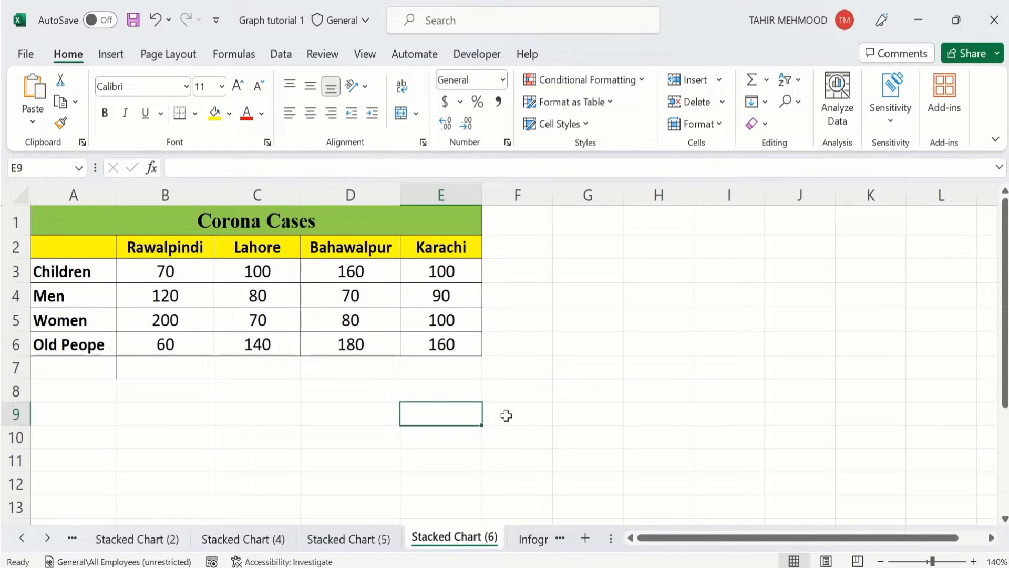
click(468, 345)
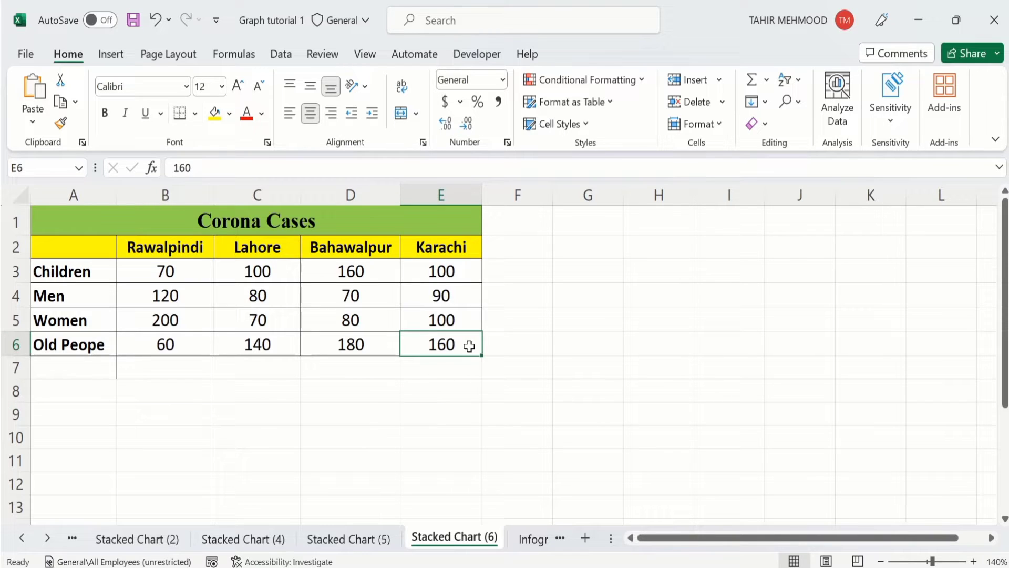
drag(468, 346, 102, 254)
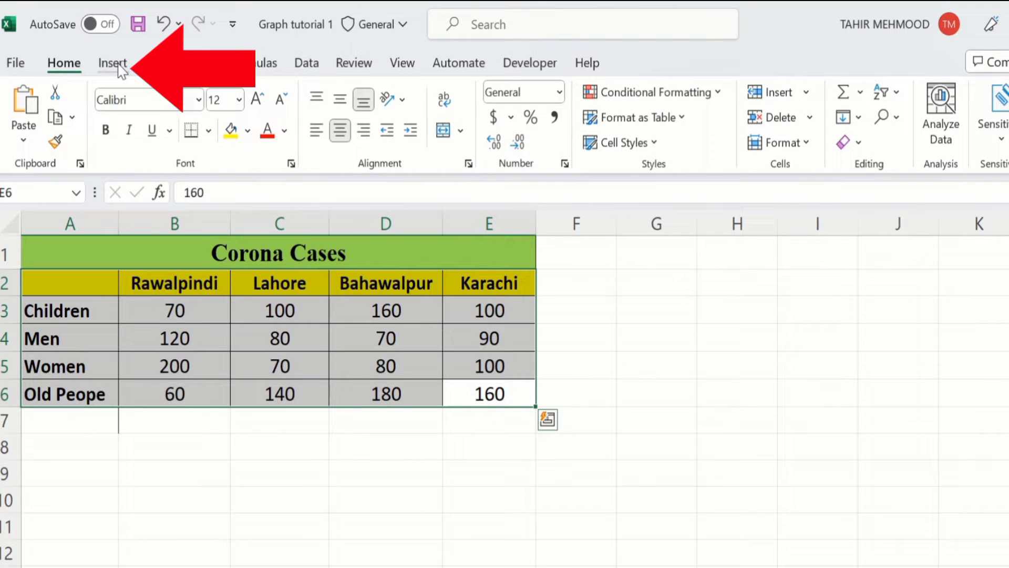
click(117, 60)
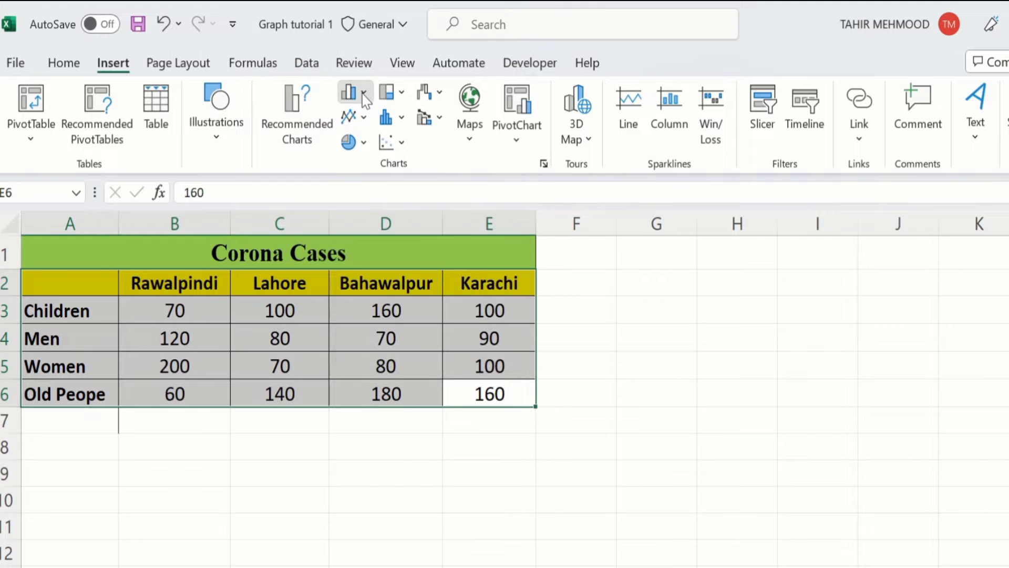
click(363, 93)
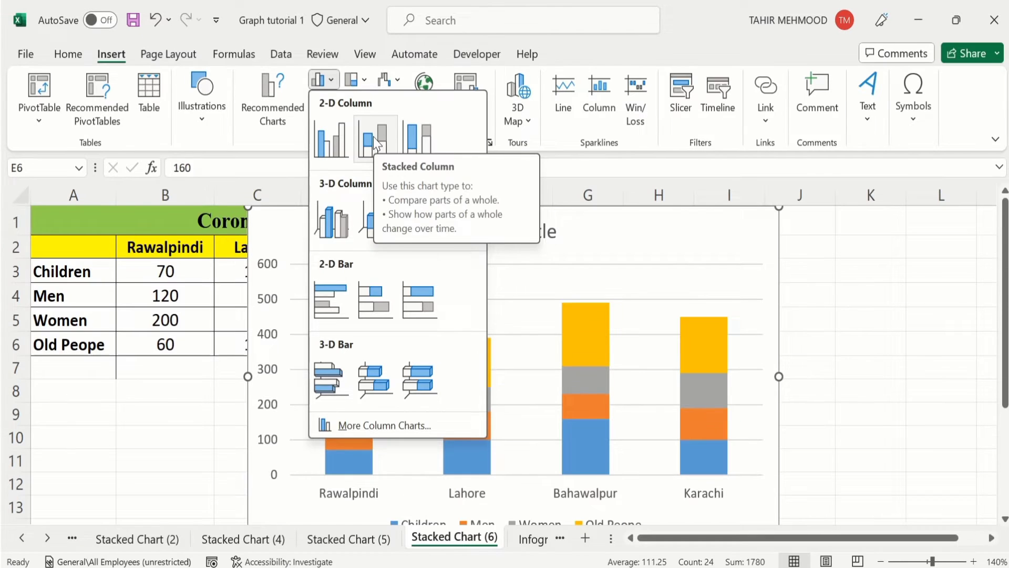
click(412, 157)
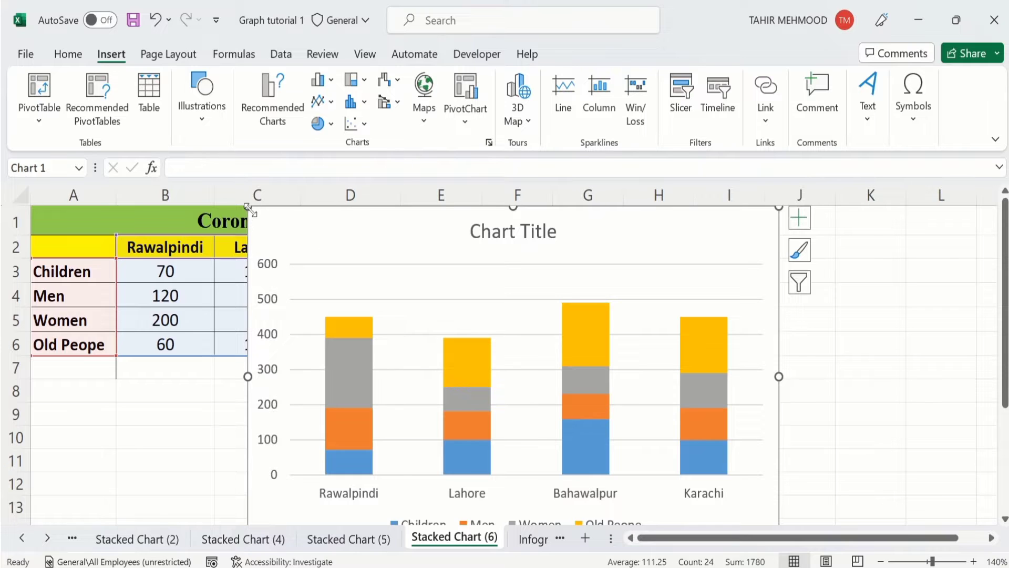
drag(247, 207, 494, 224)
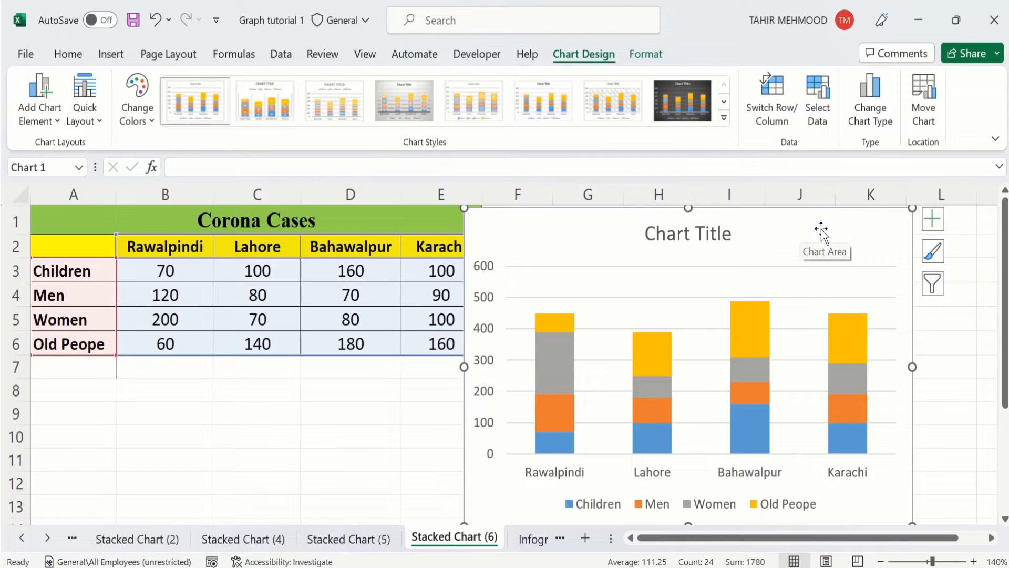
- Add axis titles and data labels to the stacked column chart and remove its gridlines
click(933, 220)
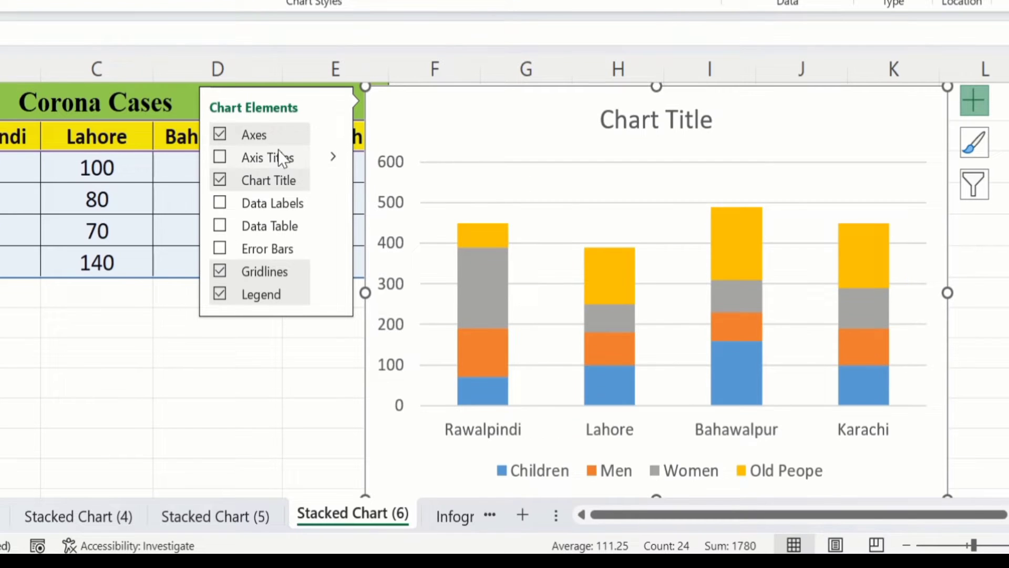
click(176, 170)
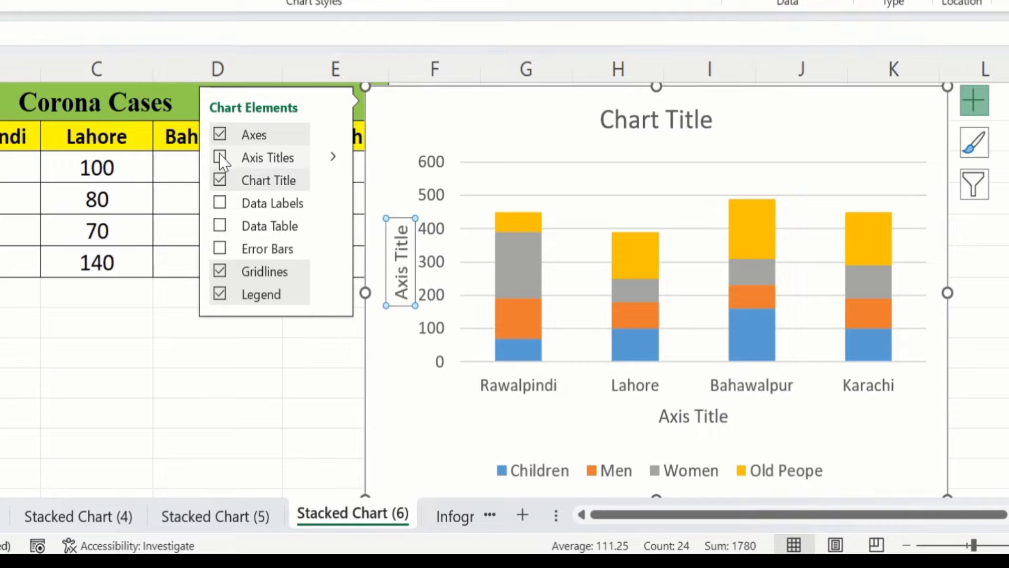
click(220, 158)
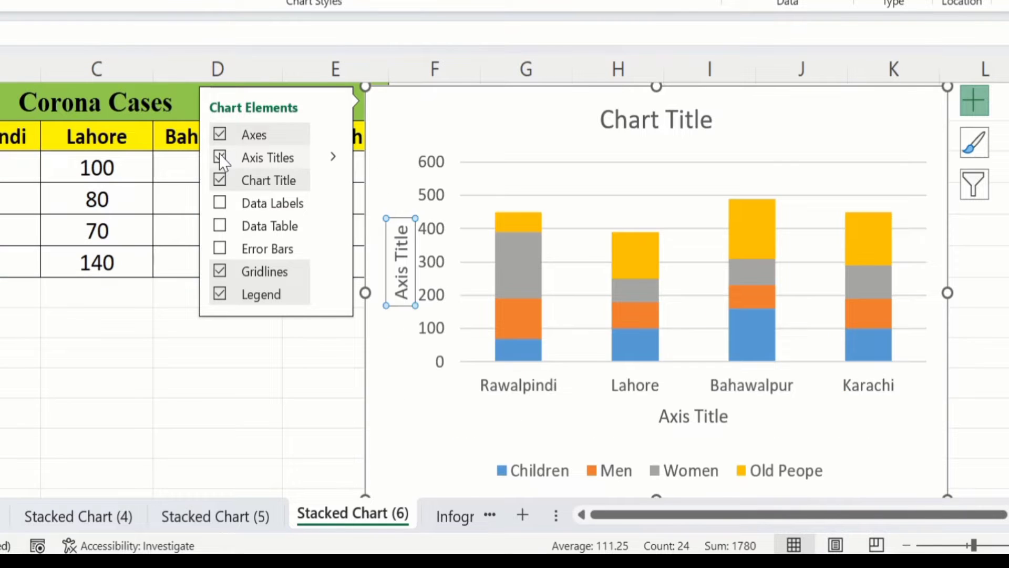
click(219, 205)
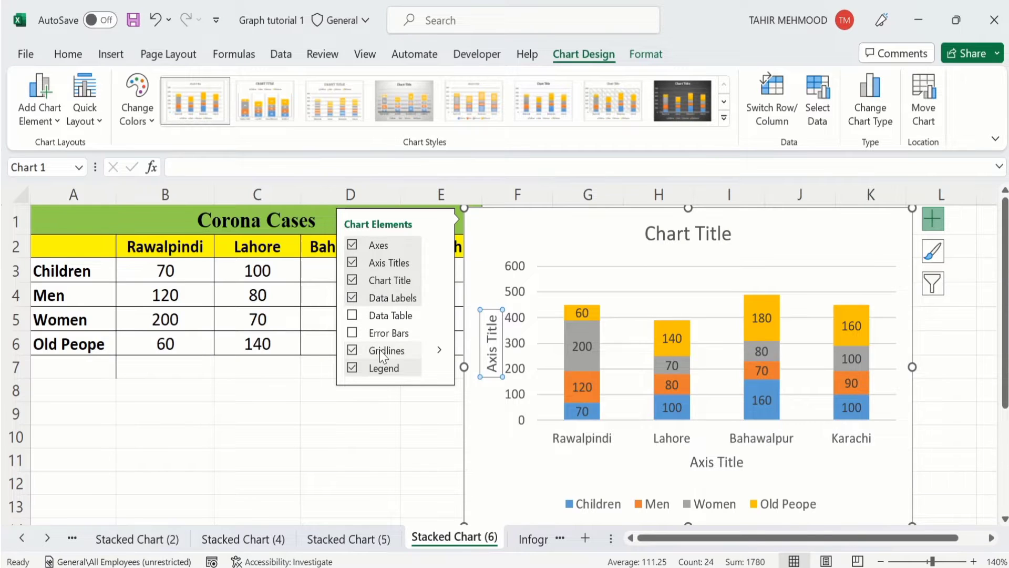
click(352, 349)
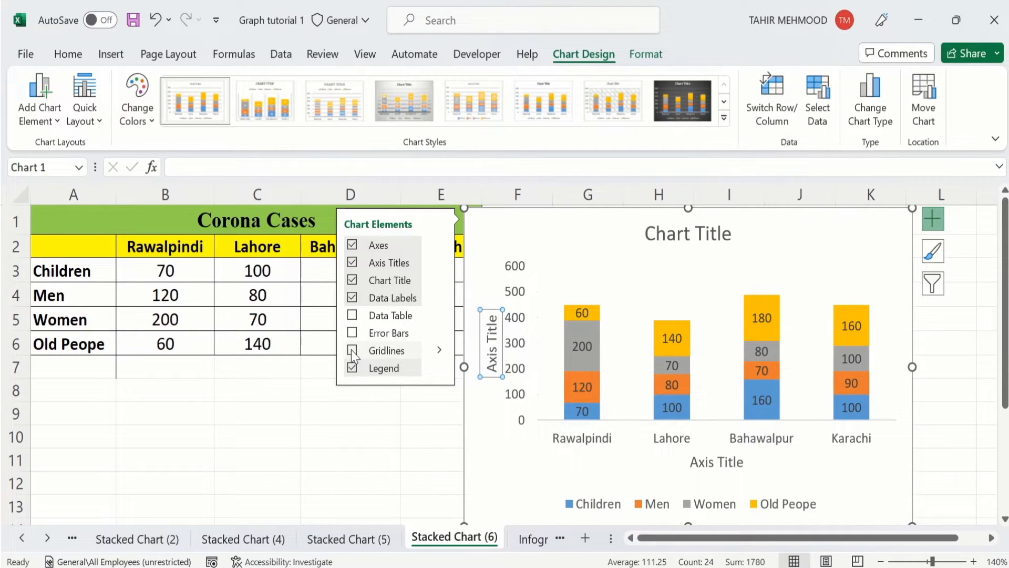
click(381, 442)
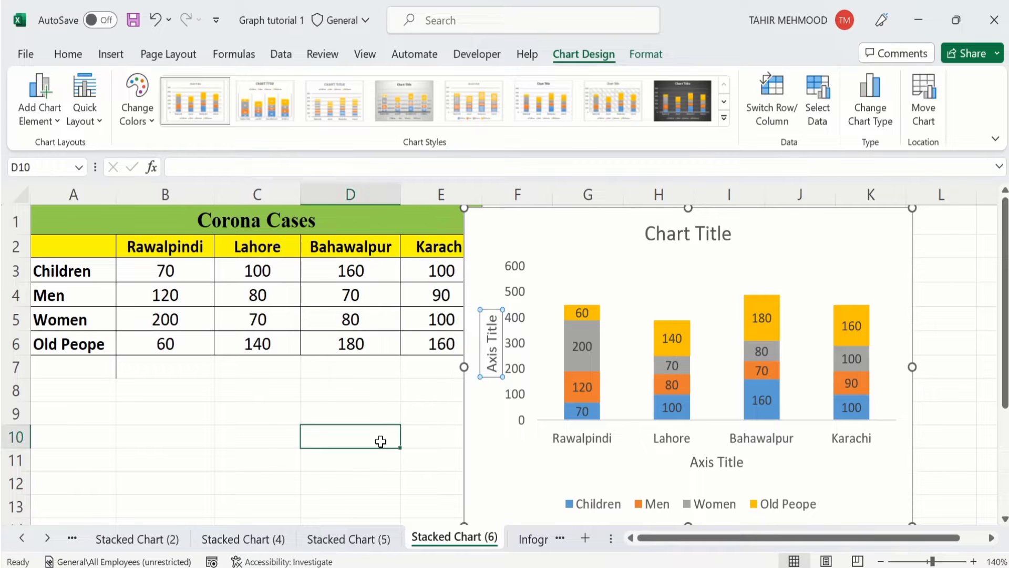
- Set the chart title text to "Corona Cases"
click(672, 235)
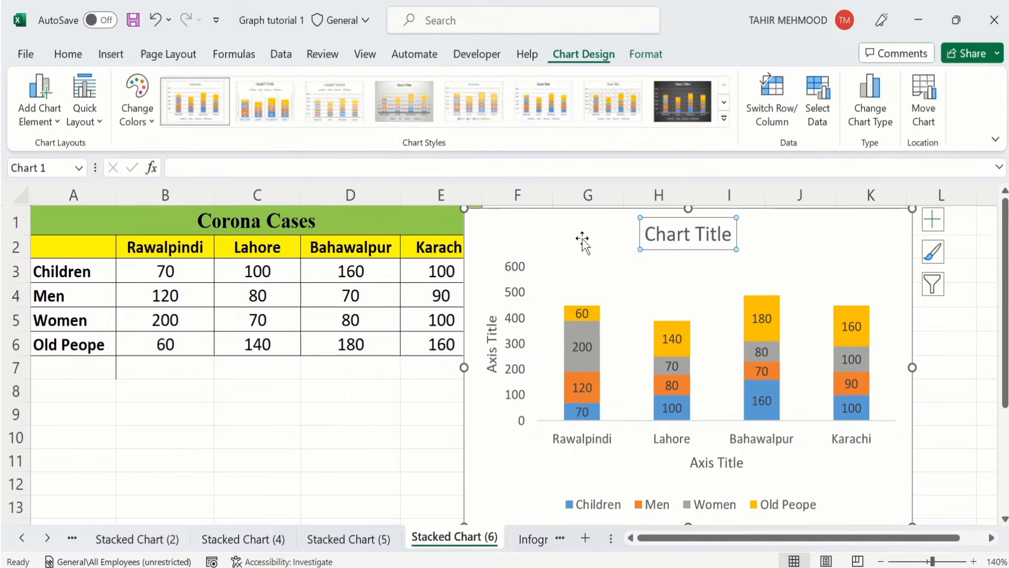
click(229, 169)
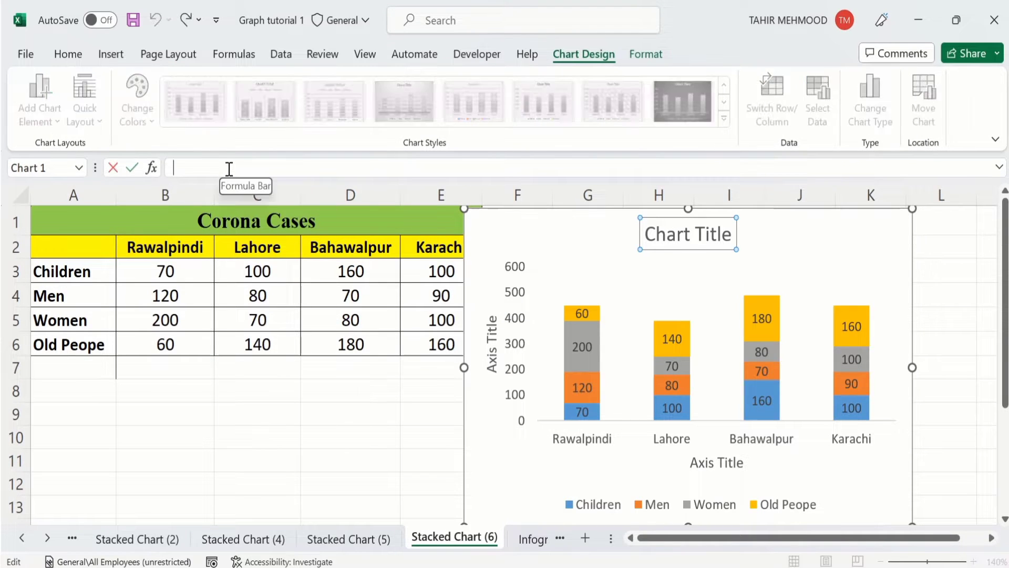
text(Corona)
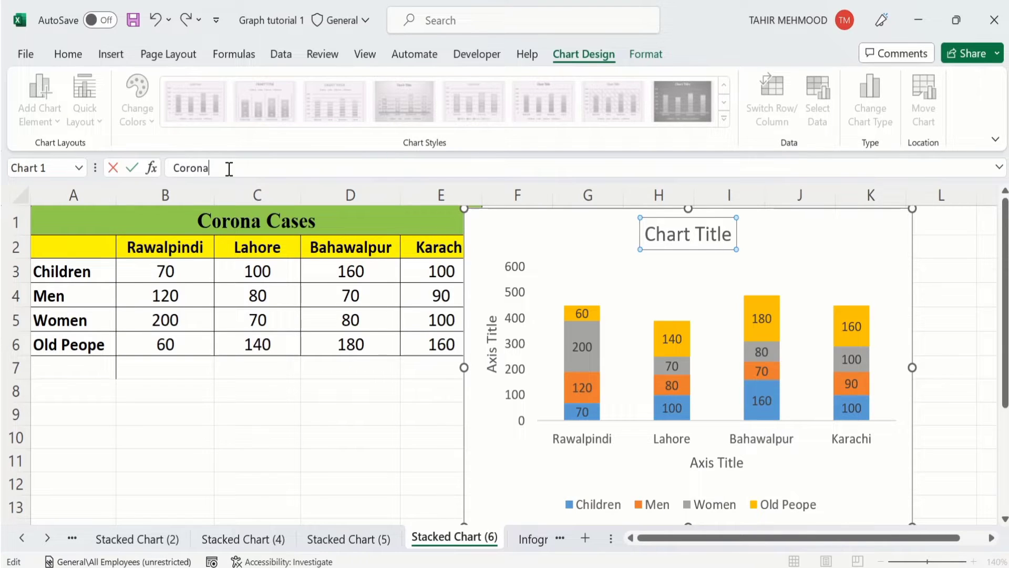
text( Cases)
key(Return)
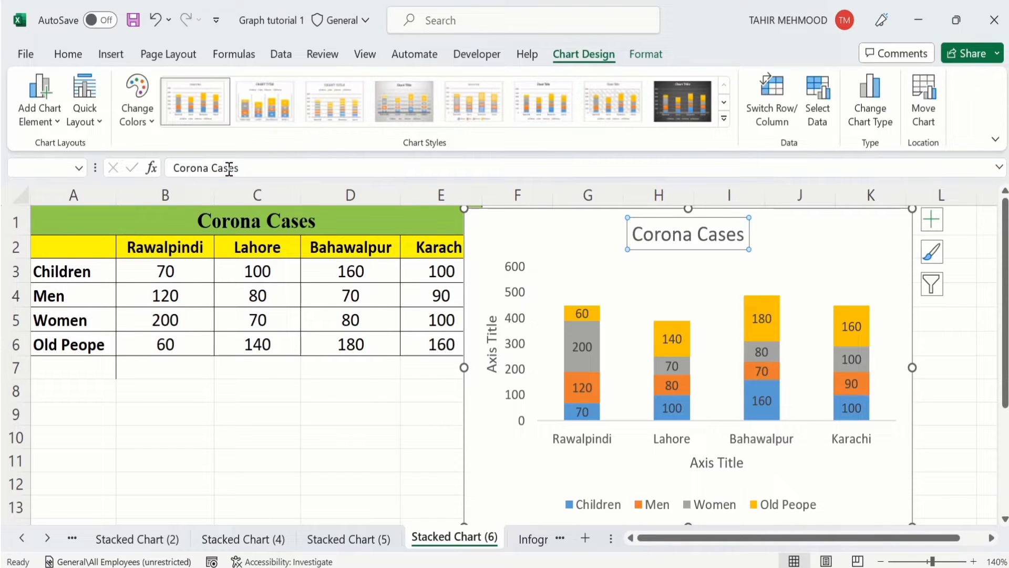
- Format the chart title as bold, 16 pt, black text
click(73, 58)
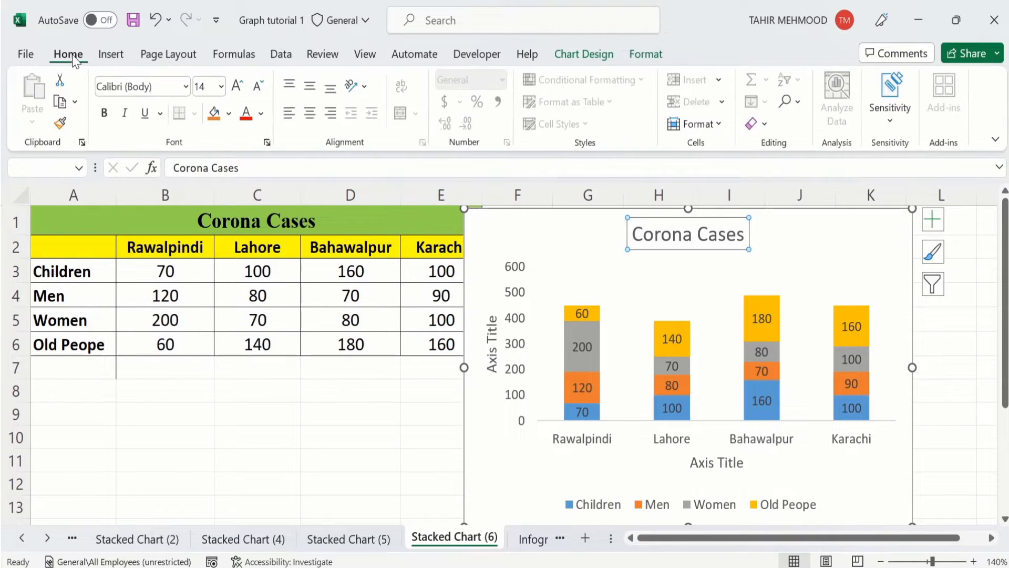
click(105, 114)
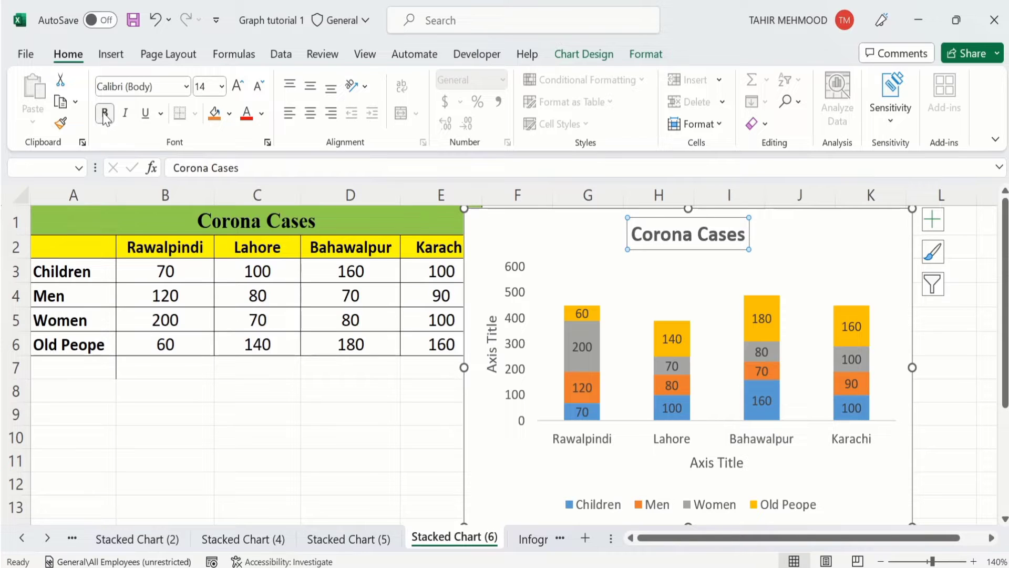
click(222, 86)
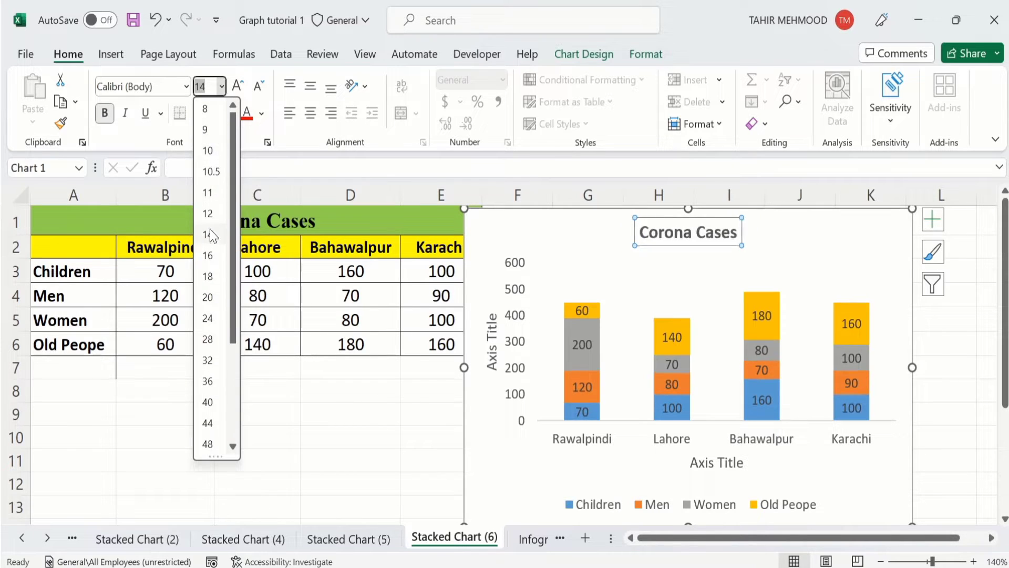
click(209, 250)
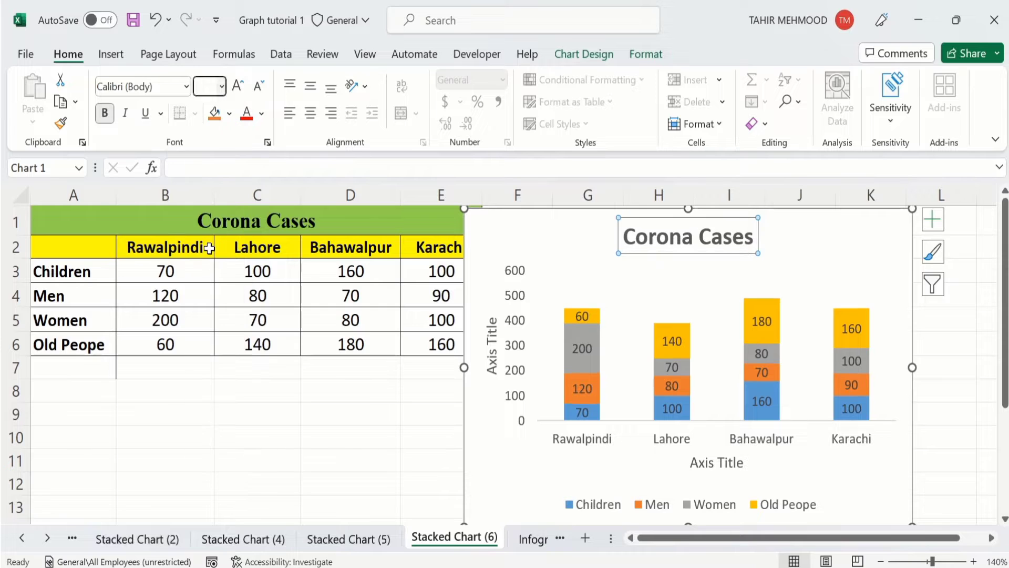
click(261, 114)
click(257, 179)
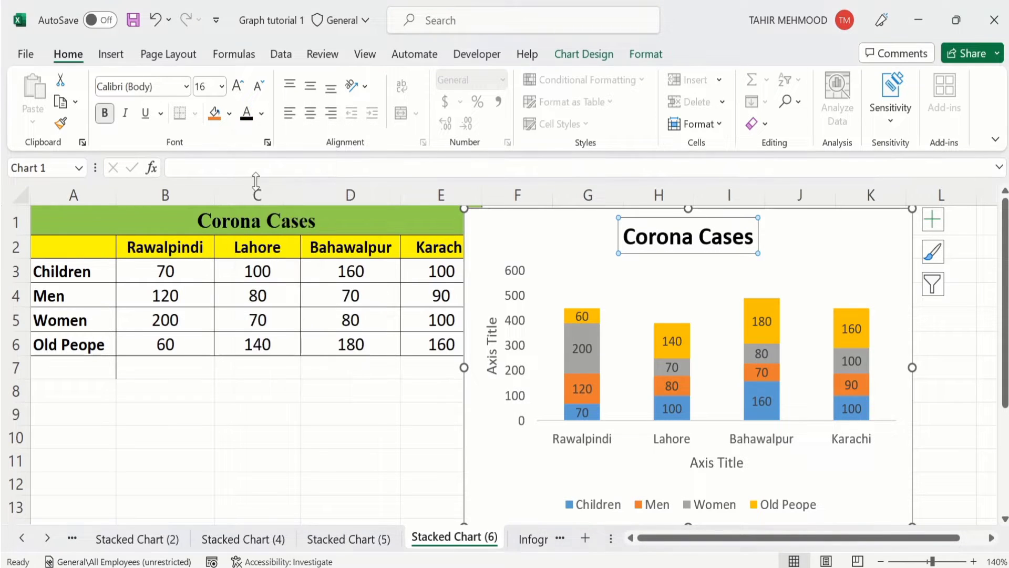
- Set the vertical axis title text to "No of Cases"
click(492, 339)
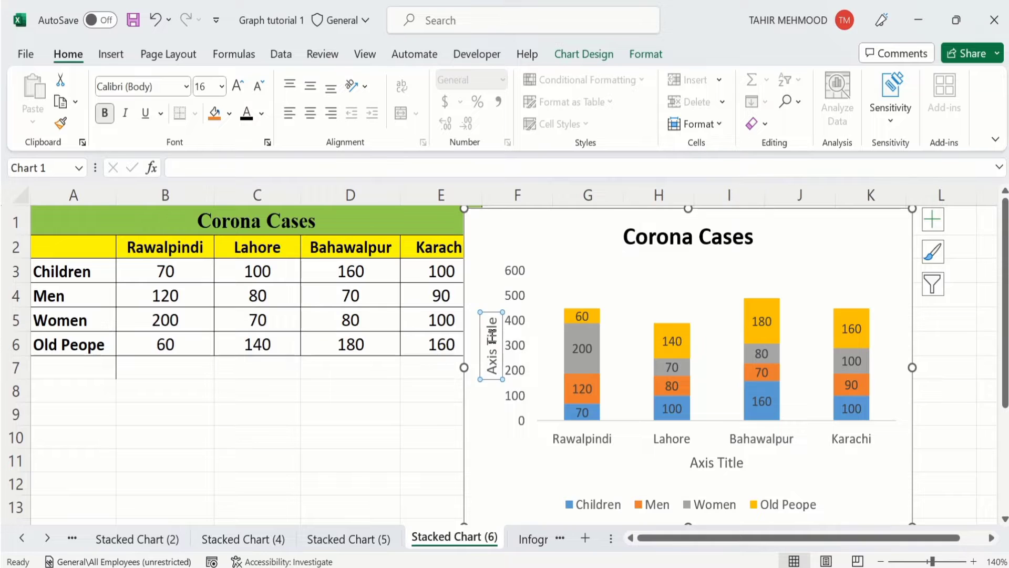
click(227, 163)
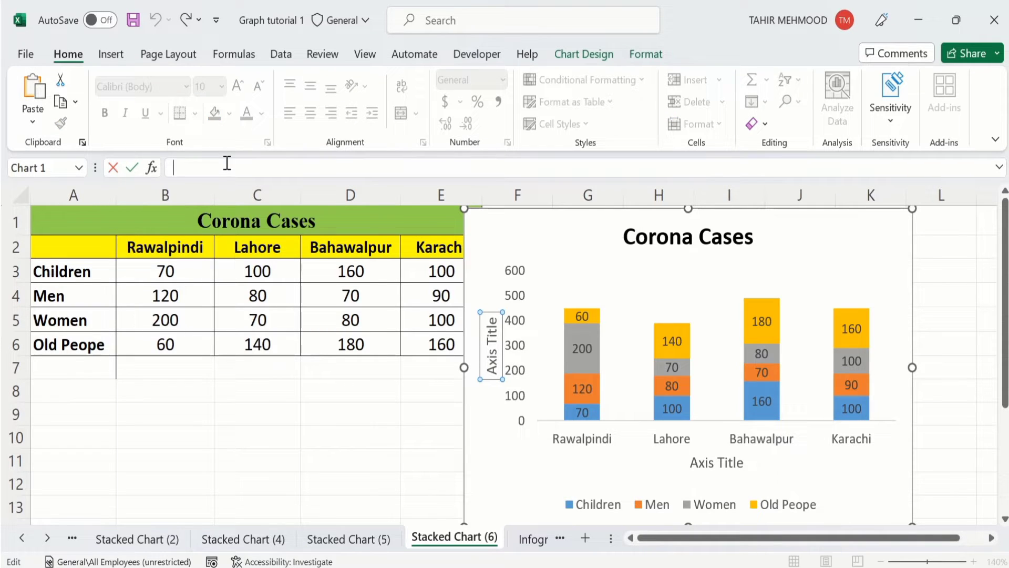
text(No of Cases)
key(Return)
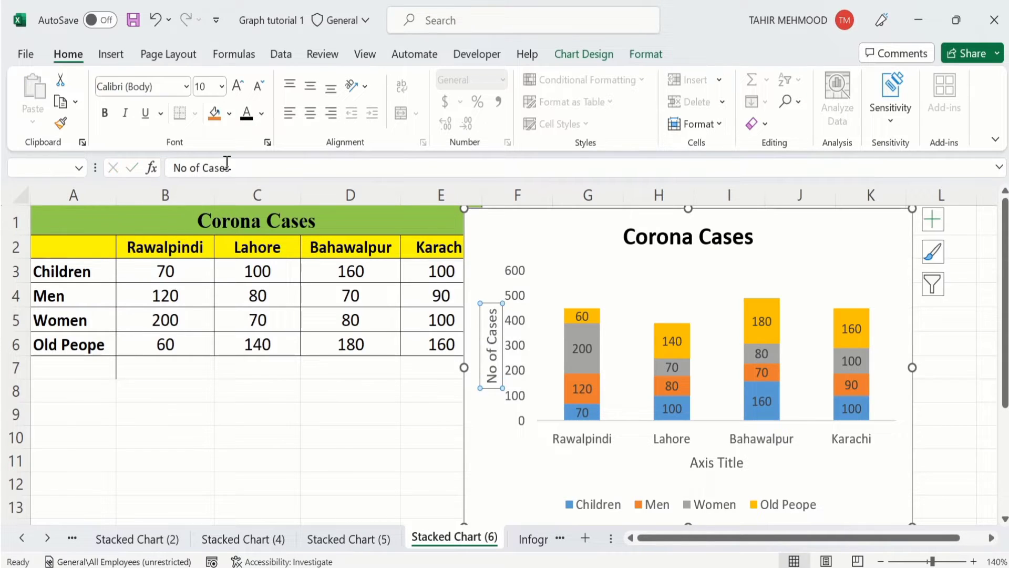
- Make the vertical axis title bold, black and 12 pt, and copy its formatting to the horizontal axis title
click(104, 112)
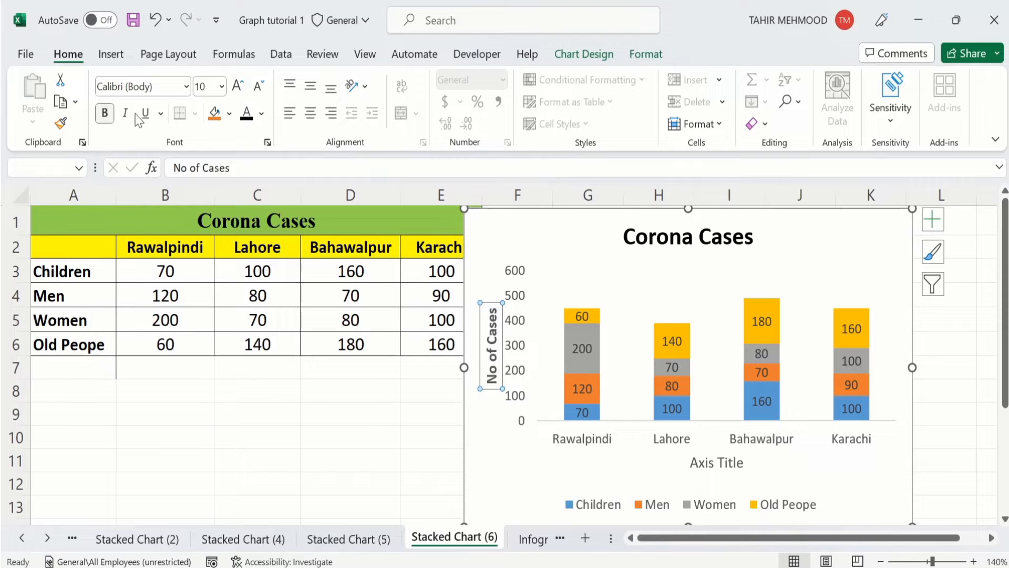
click(247, 119)
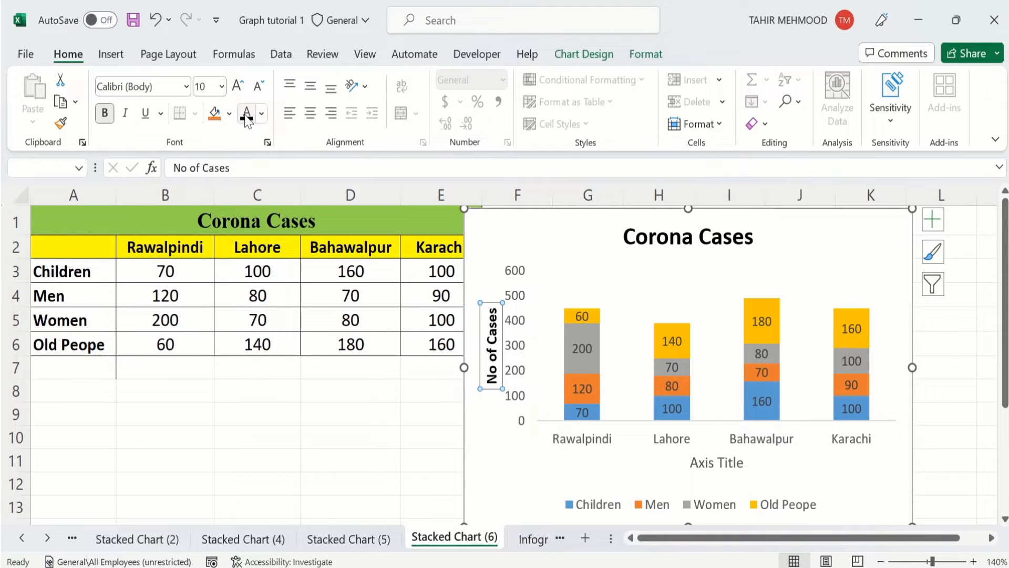
click(221, 86)
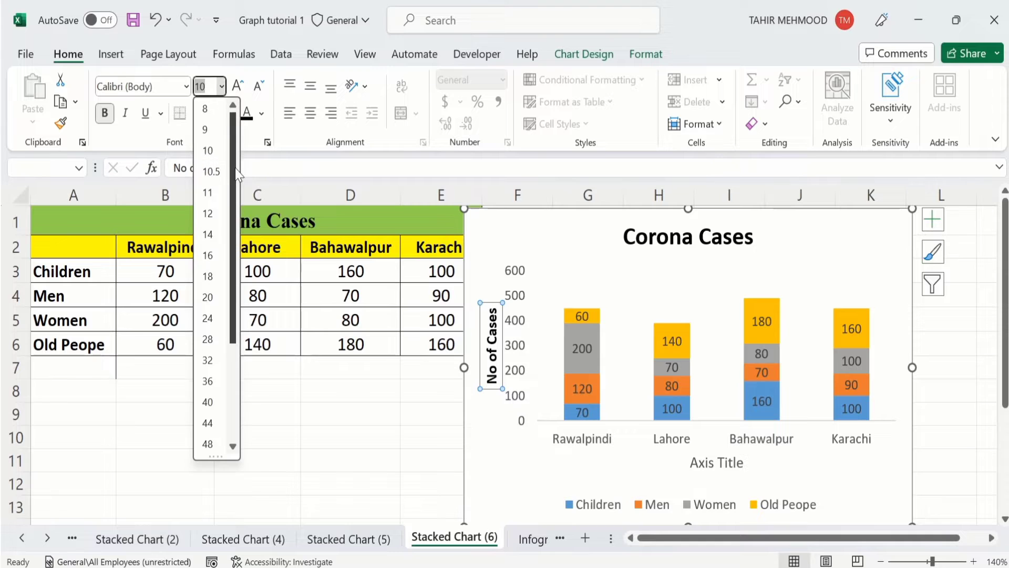
click(213, 210)
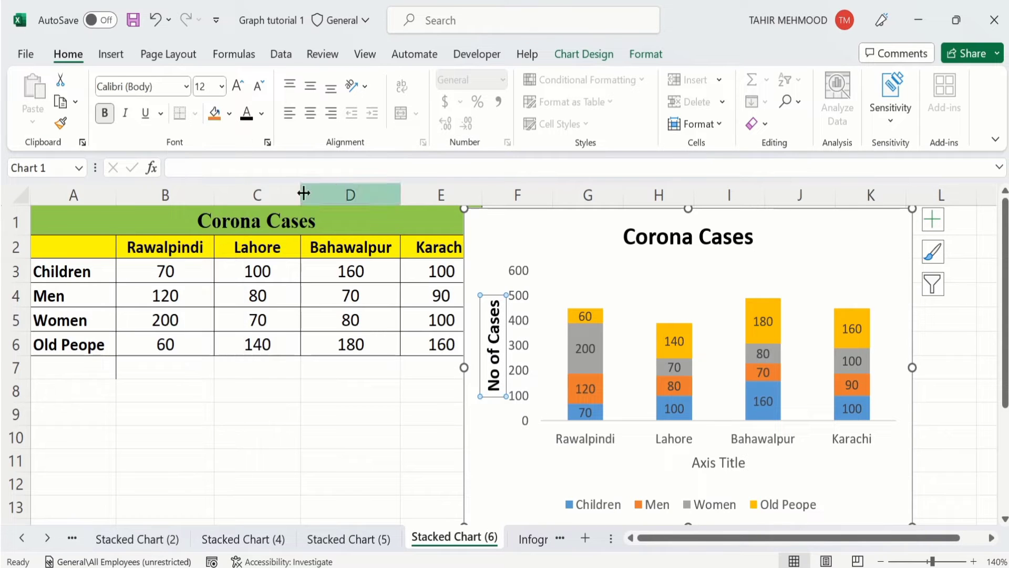
click(62, 125)
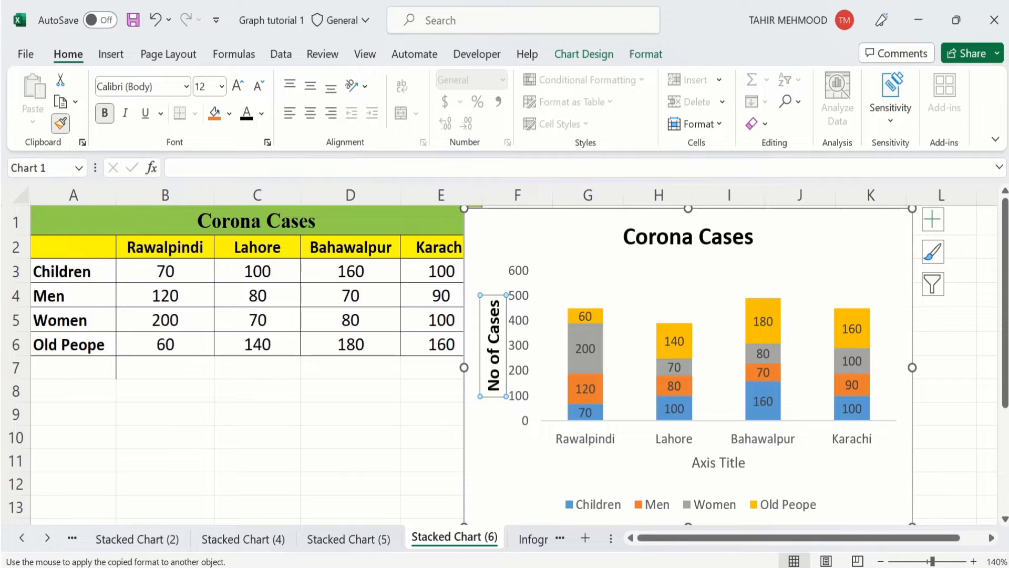
click(700, 455)
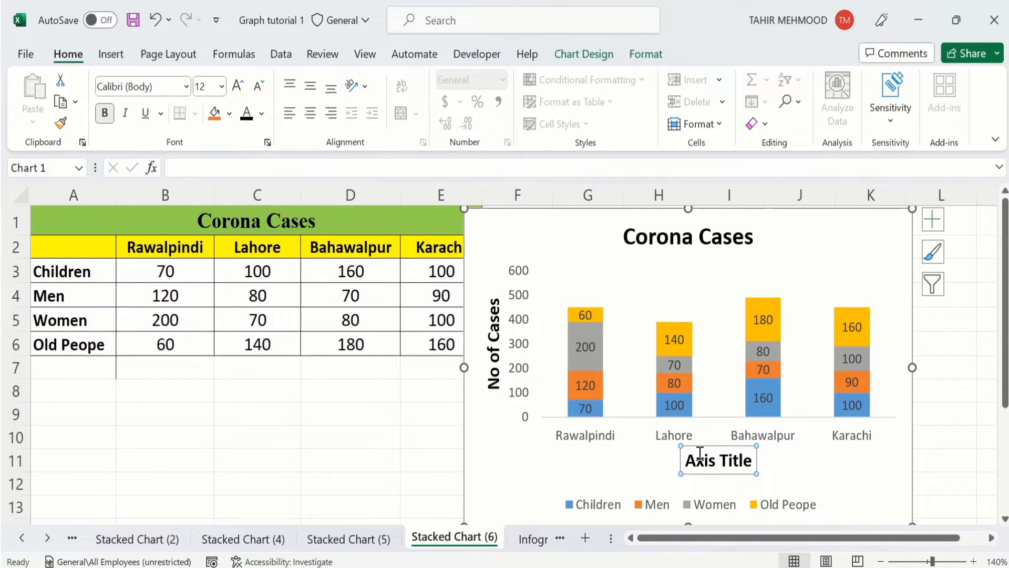
- Make the number labels of the chart's vertical value axis bold and black
click(519, 299)
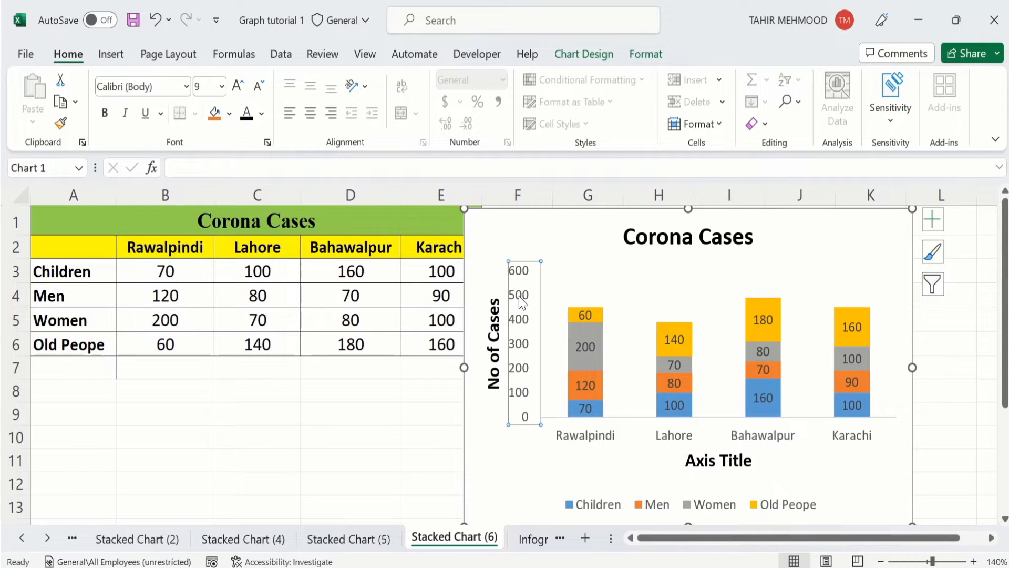
click(105, 114)
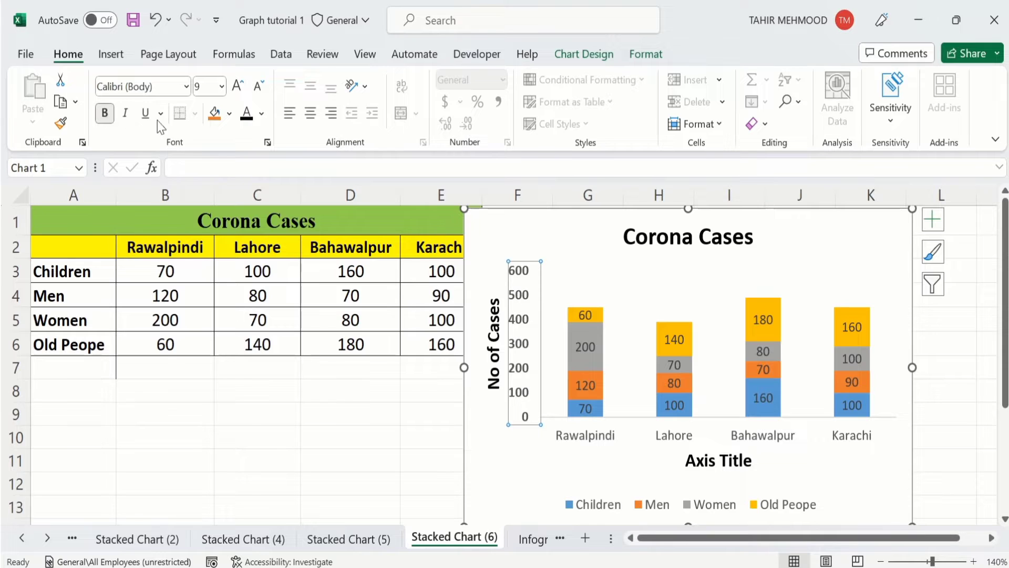
click(247, 117)
- Set the maximum bound of the chart's vertical value axis to 500
right_click(525, 325)
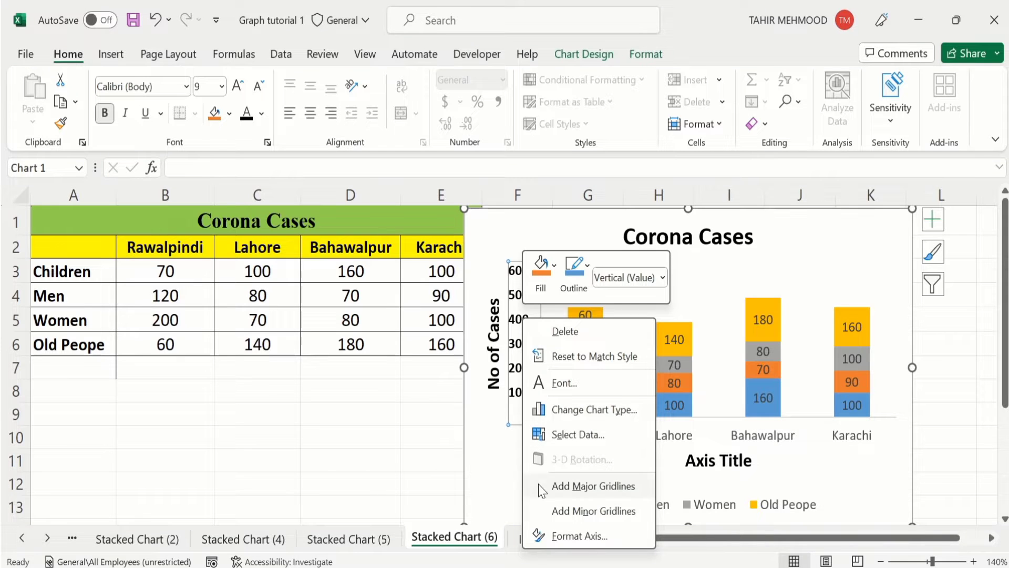
click(581, 536)
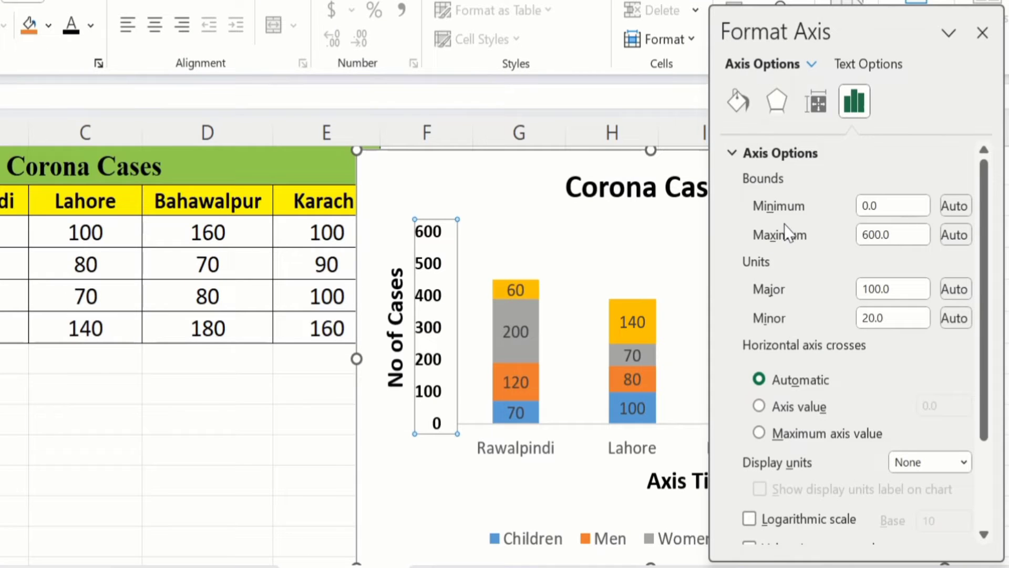
click(869, 238)
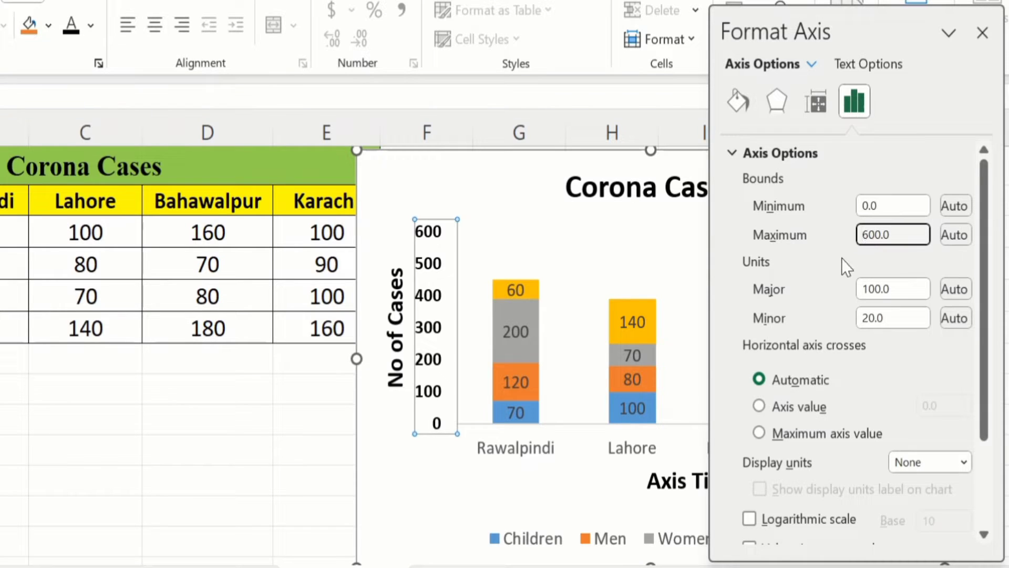
key(BackSpace)
text(5)
click(313, 419)
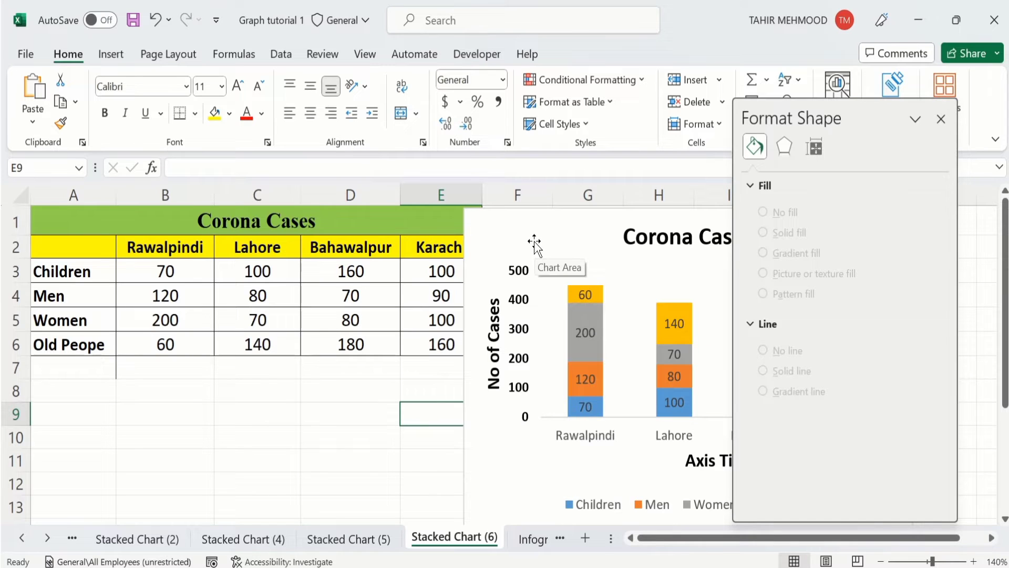
- Set both the major and minor tick marks of the vertical value axis to Outside
click(521, 270)
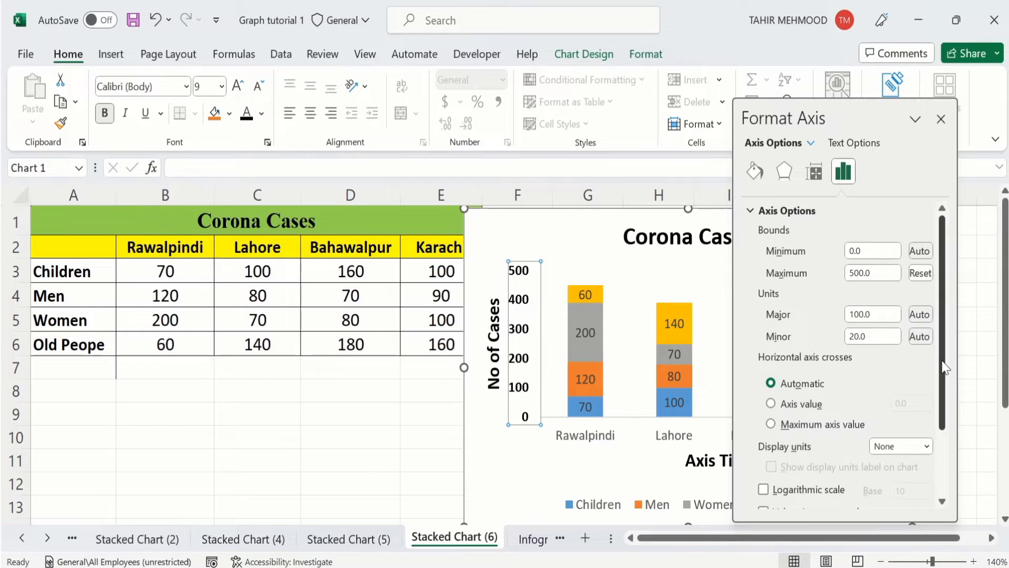
drag(944, 368, 956, 434)
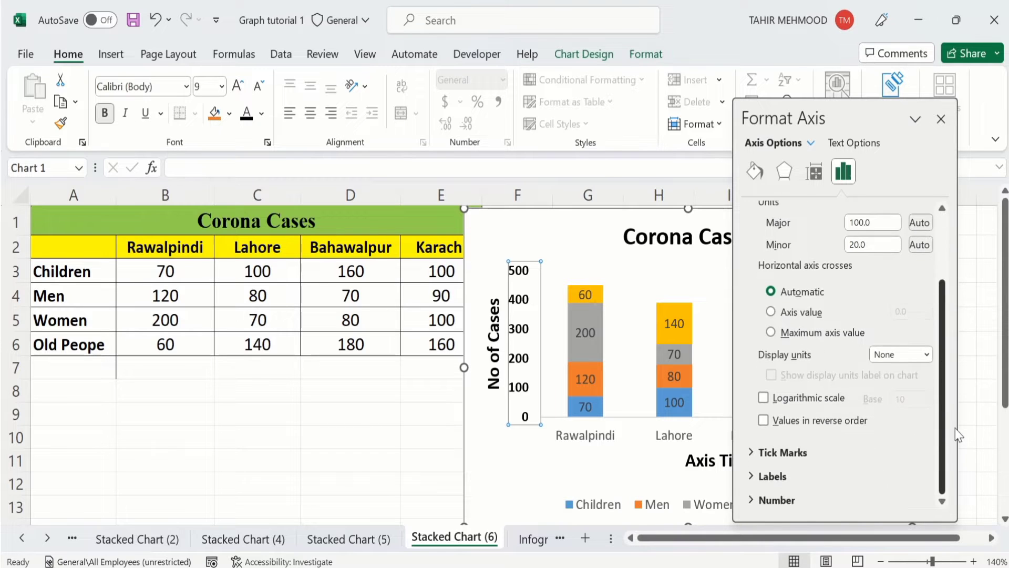
click(791, 450)
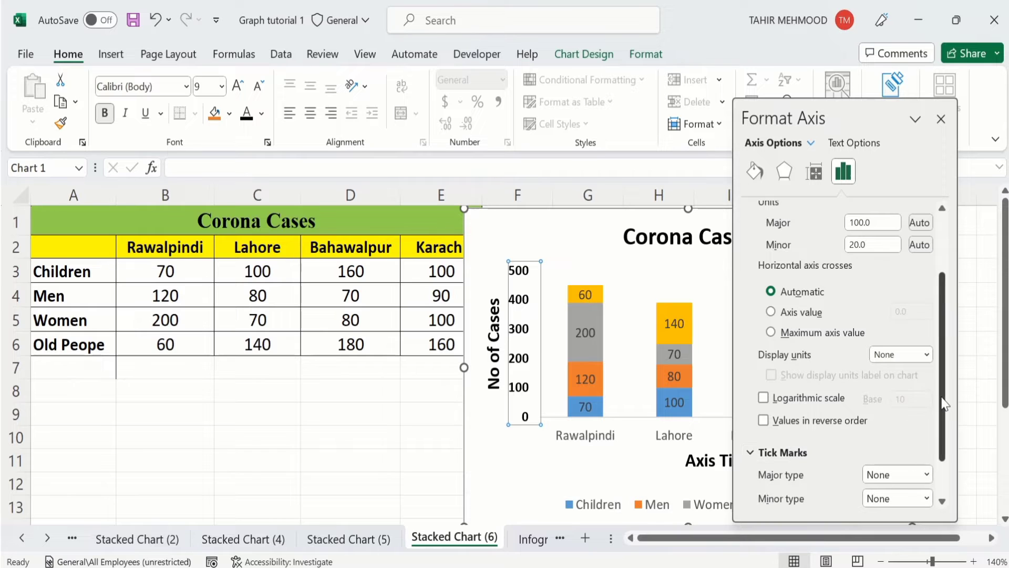
drag(946, 403, 947, 450)
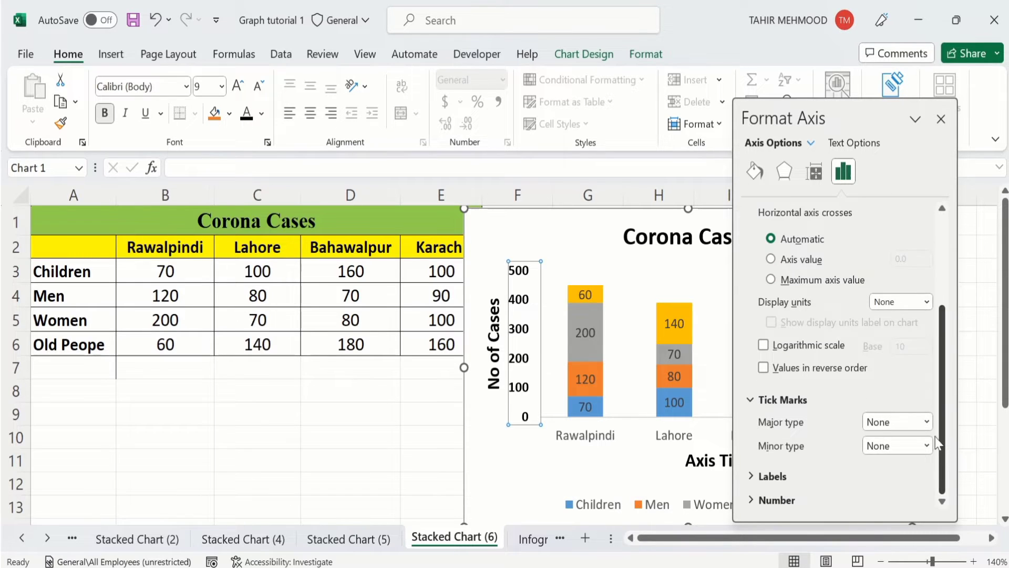
click(928, 423)
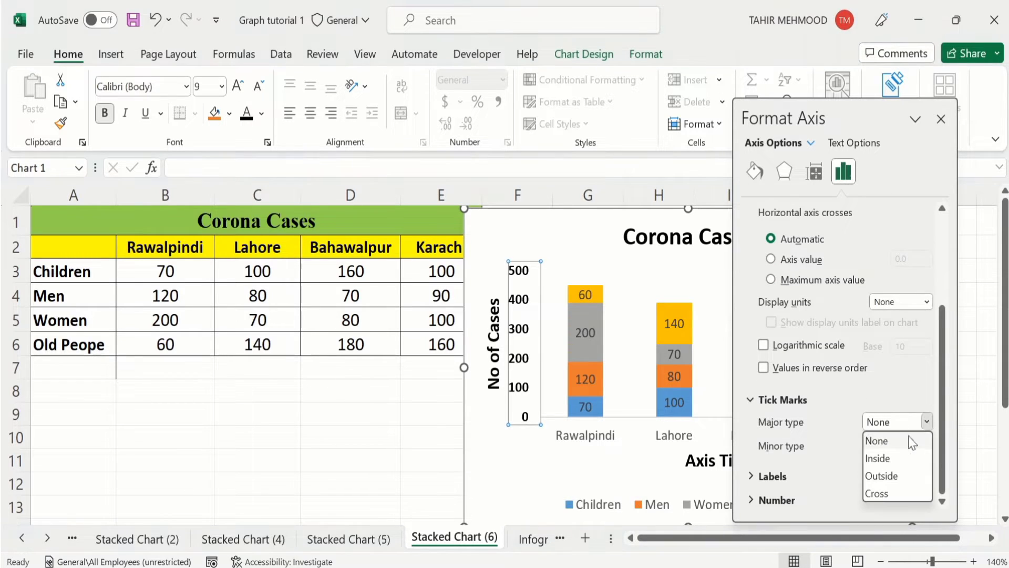
click(894, 476)
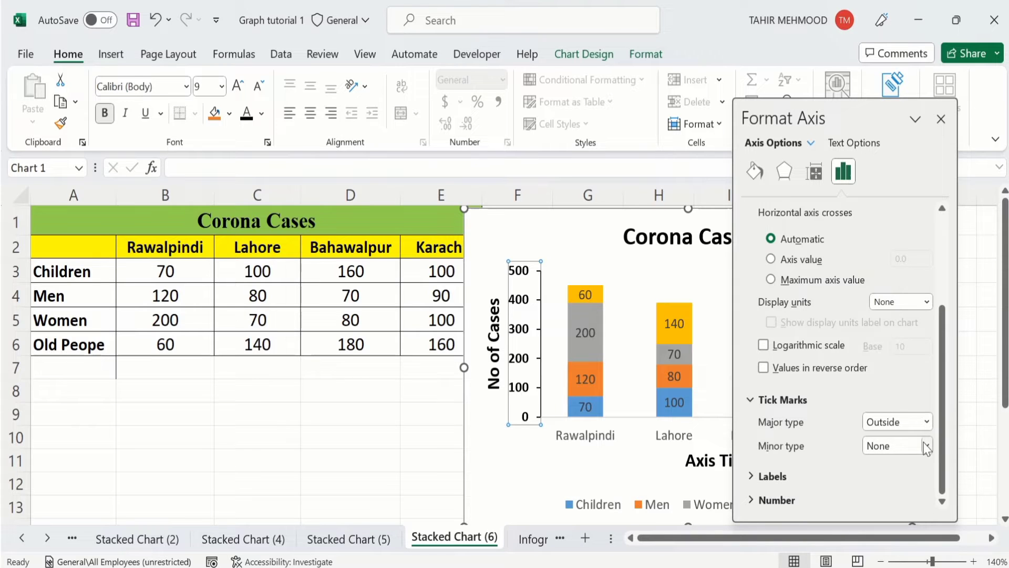
click(926, 447)
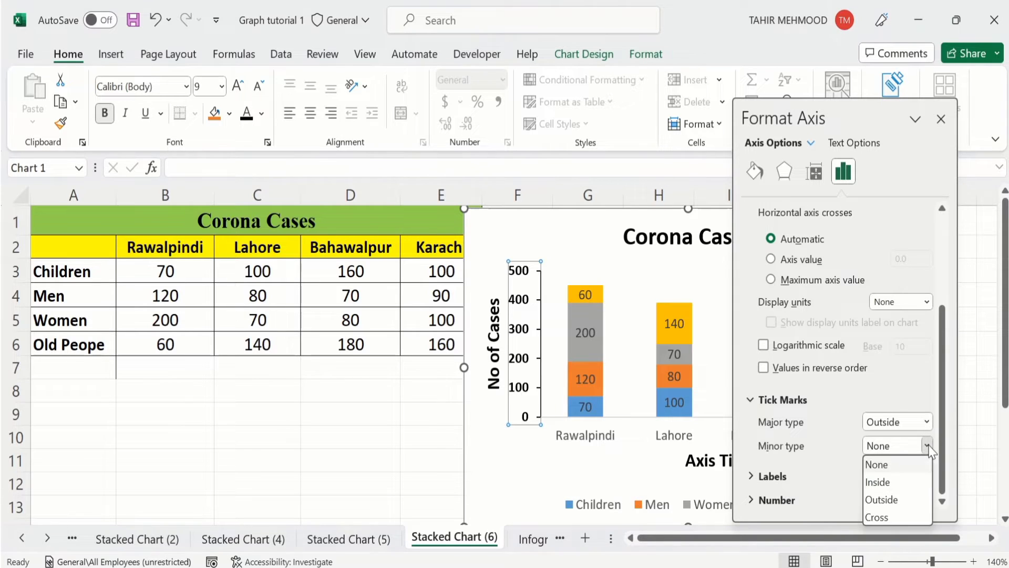
click(903, 501)
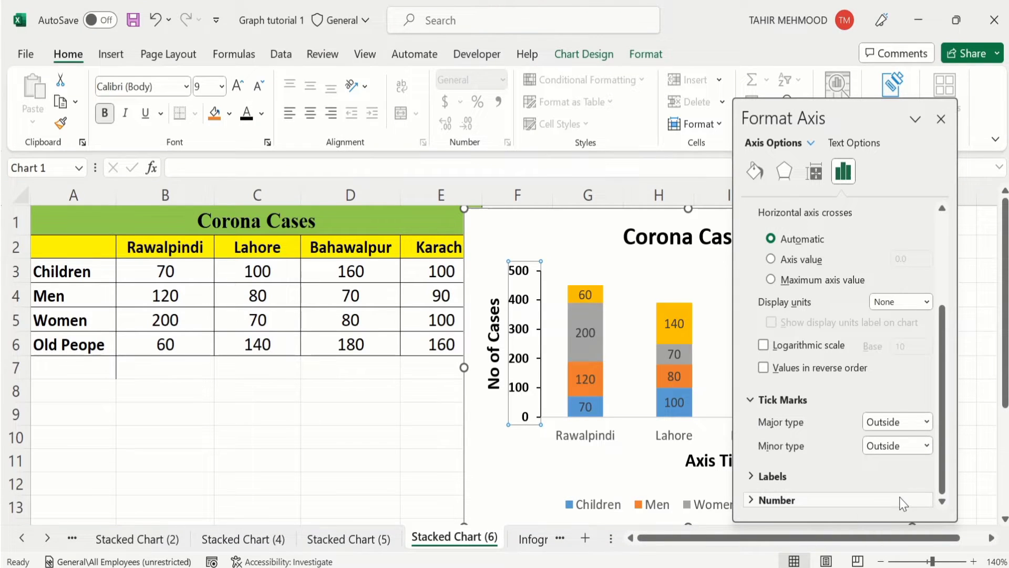
- Set the line width of the vertical value axis to 1.5 pt and close the axis formatting
click(755, 171)
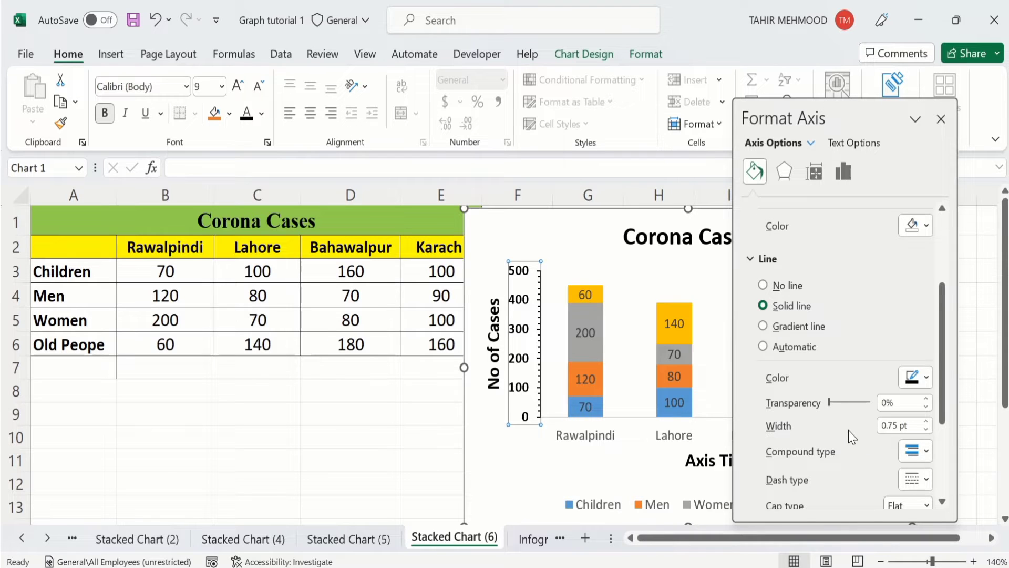
click(927, 421)
click(927, 421)
click(926, 421)
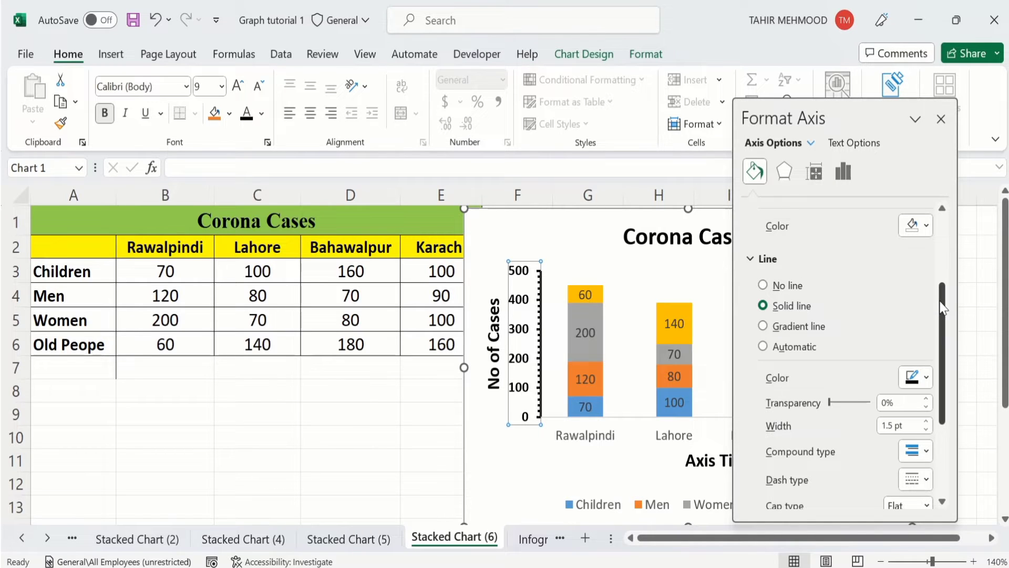
click(942, 121)
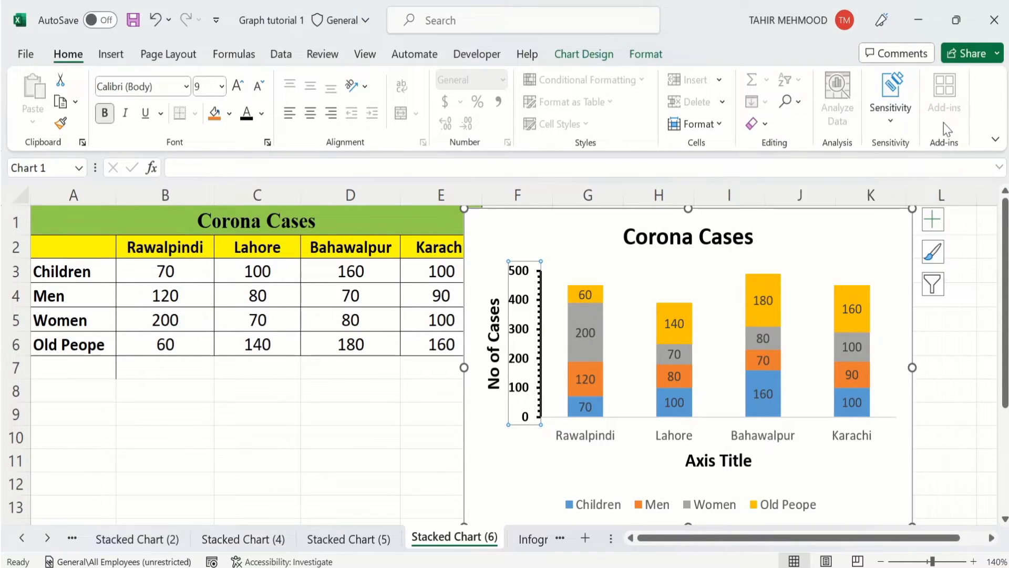
- Give the horizontal category axis a solid line with a width of 1.5 pt
click(582, 439)
right_click(582, 438)
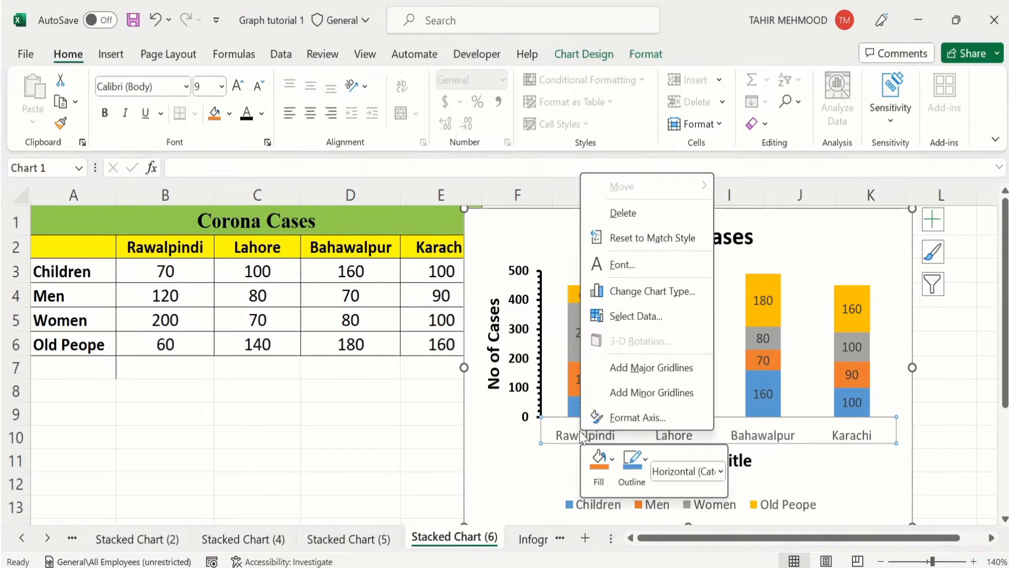
click(625, 418)
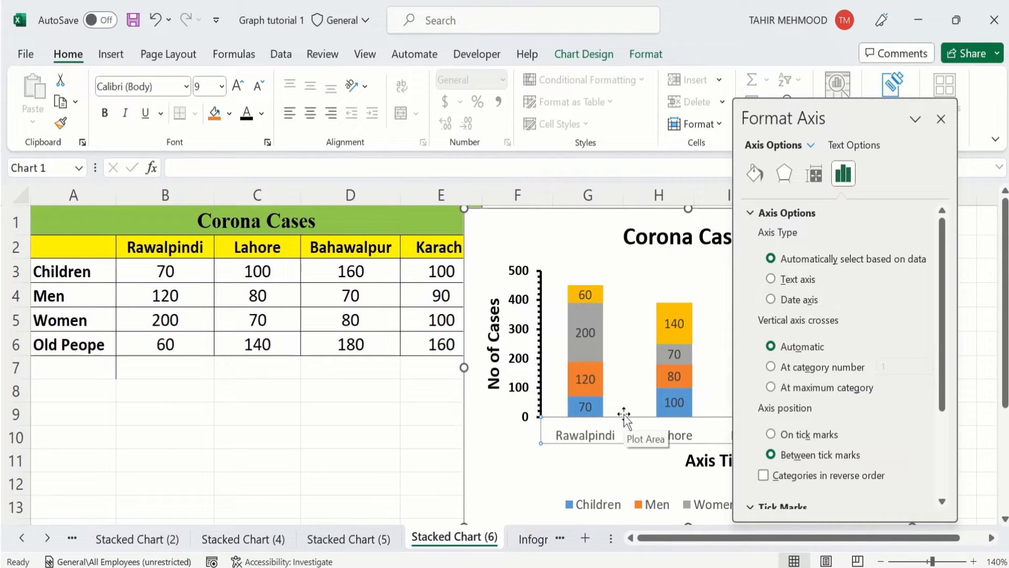
click(755, 173)
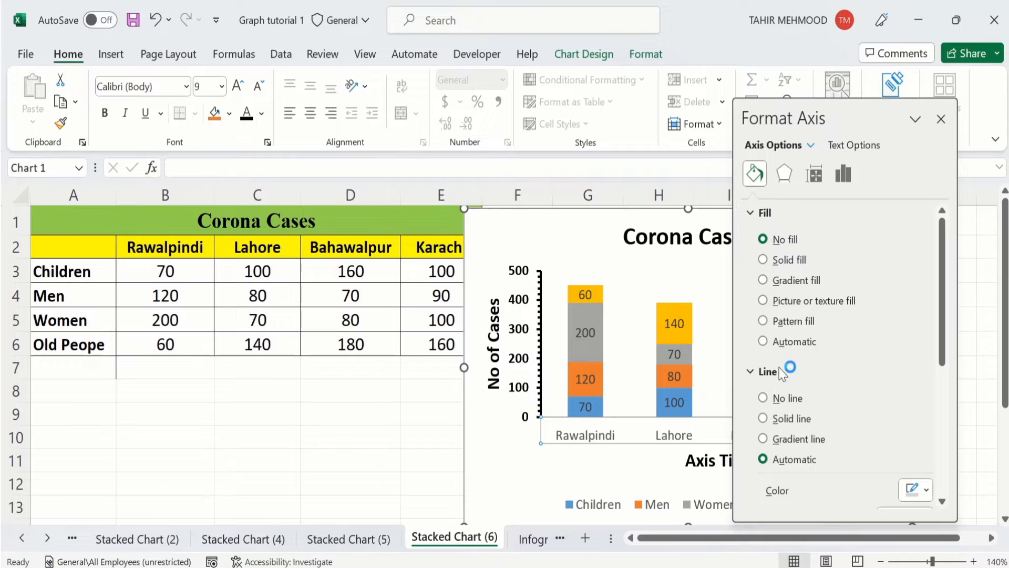
click(763, 419)
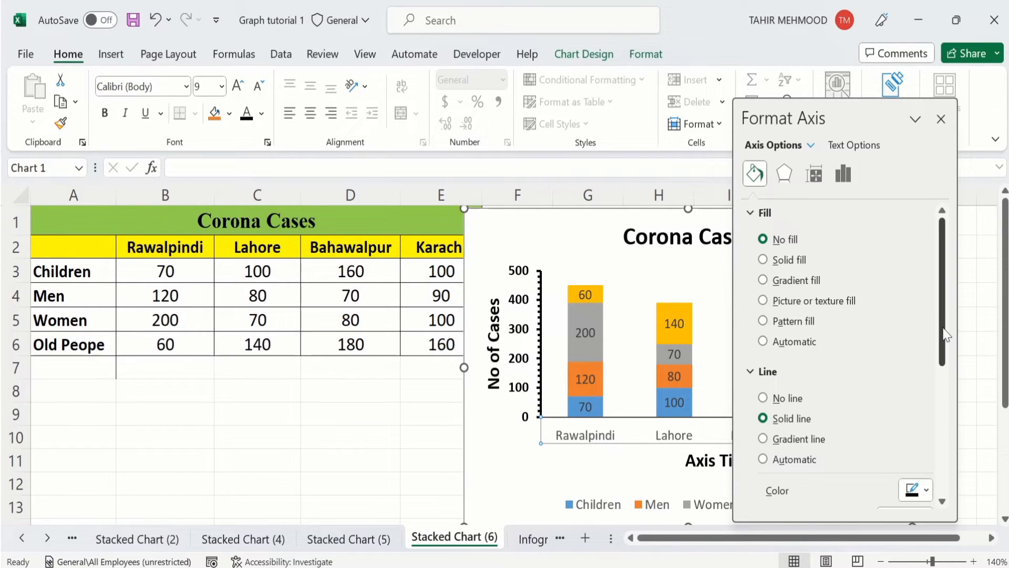
drag(946, 335, 950, 406)
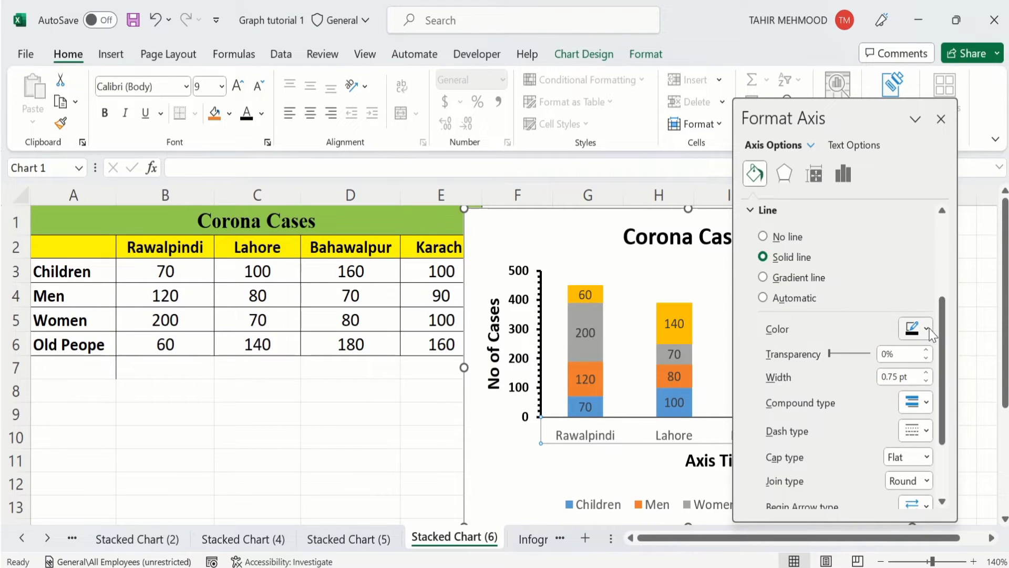
click(927, 373)
click(927, 373)
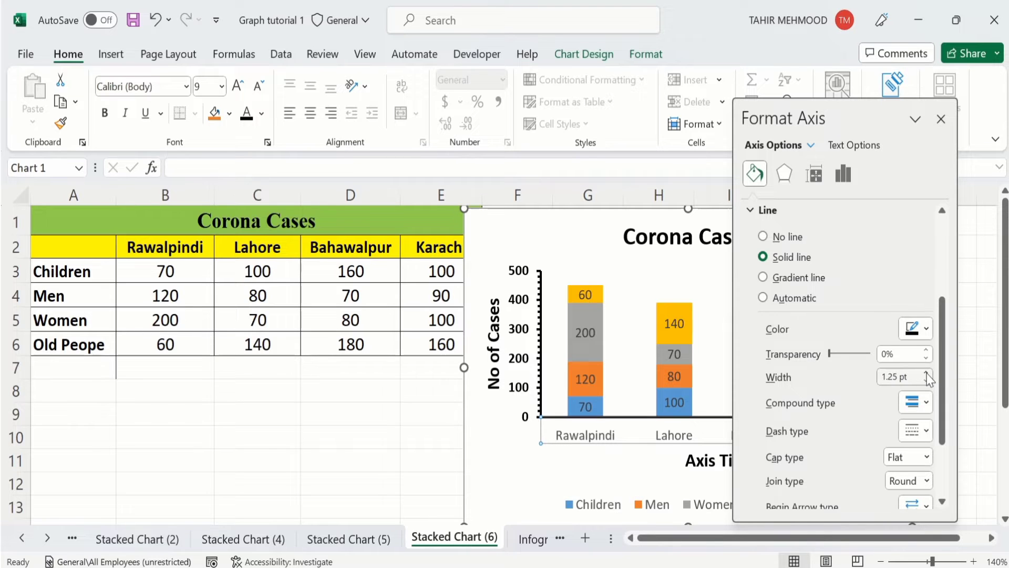
click(927, 373)
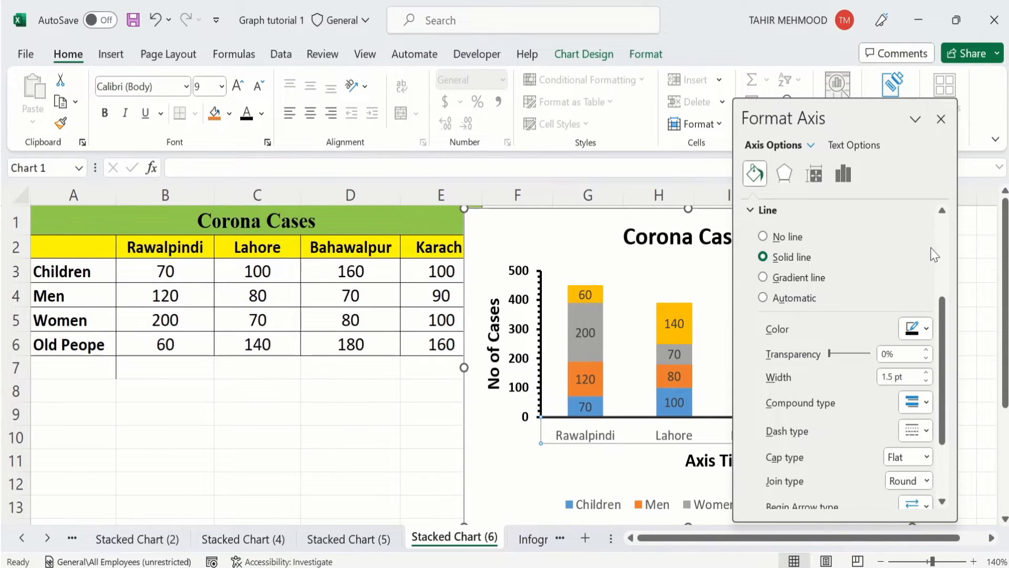
click(330, 460)
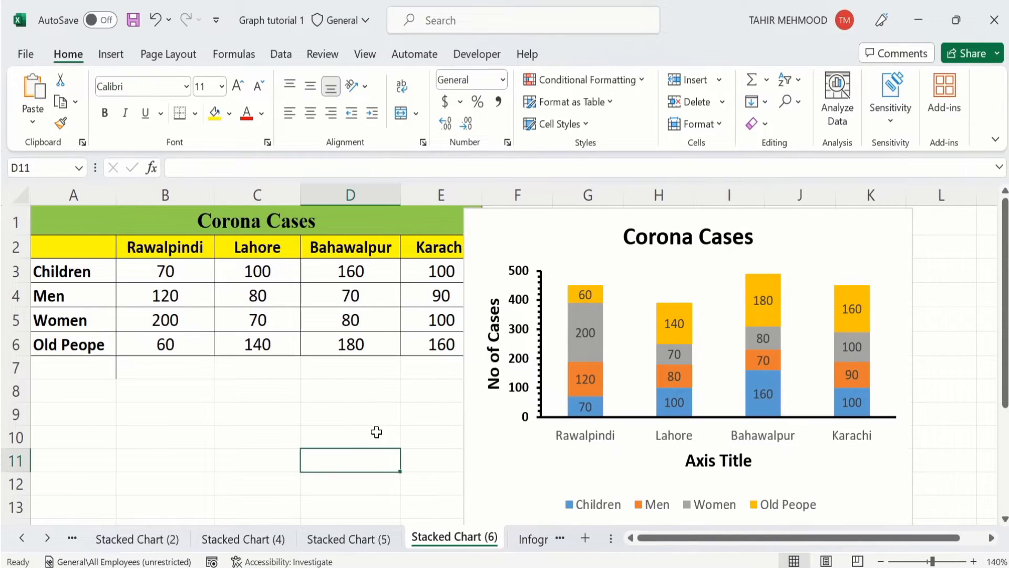
- Copy the vertical axis labels' formatting to the horizontal axis city labels with Format Painter
click(524, 333)
click(524, 333)
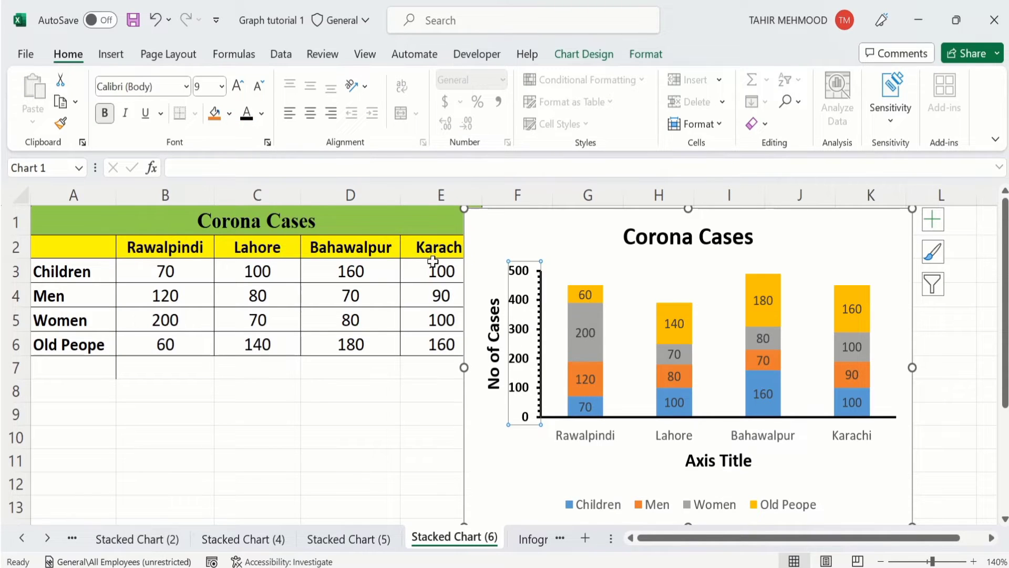
click(61, 124)
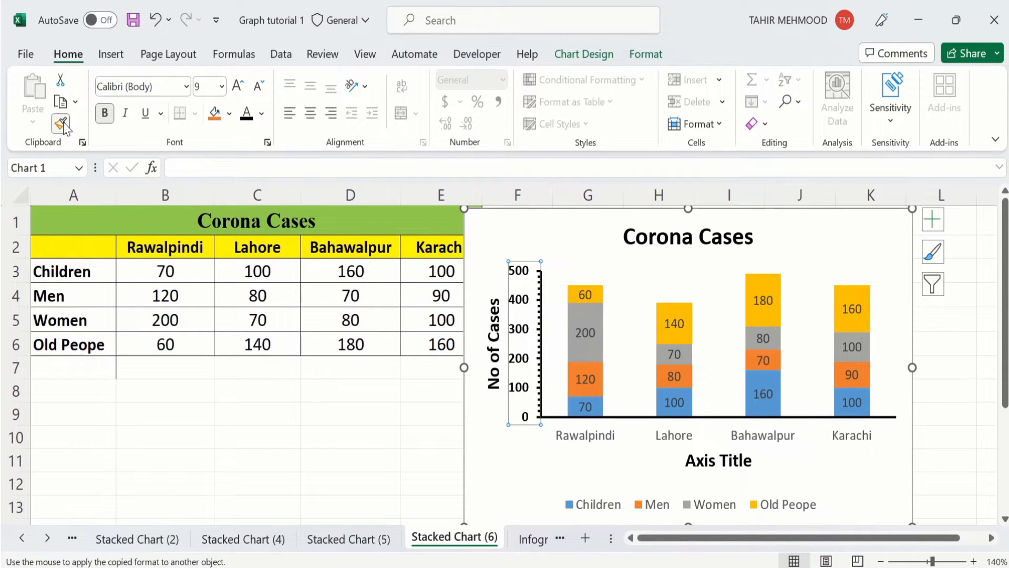
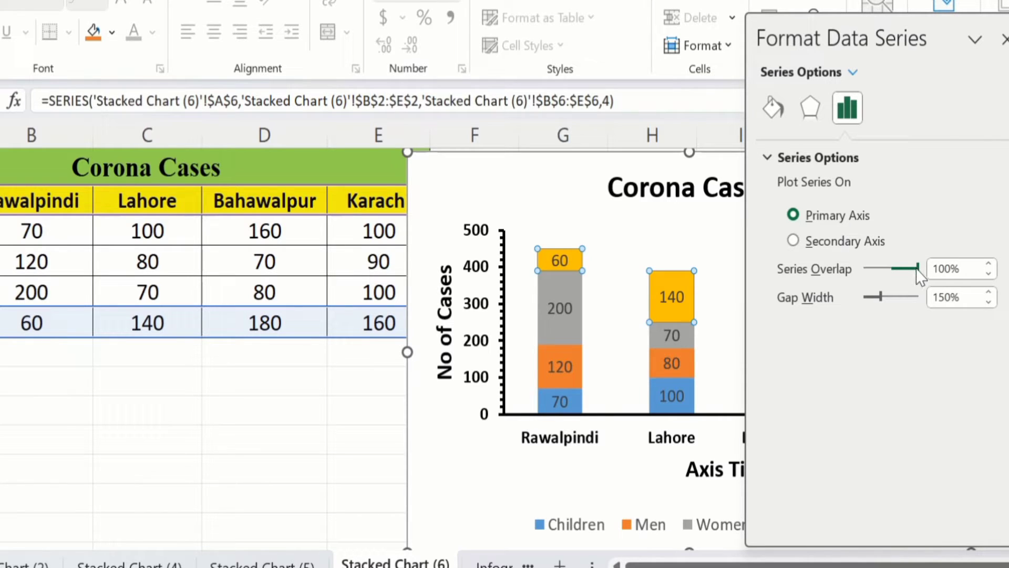
- Try a 34% series overlap, restore it to 100%, and try a gap width of 290% on the columns
mouse_move(917, 270)
mouse_down()
mouse_move(886, 270)
mouse_move(900, 270)
mouse_up()
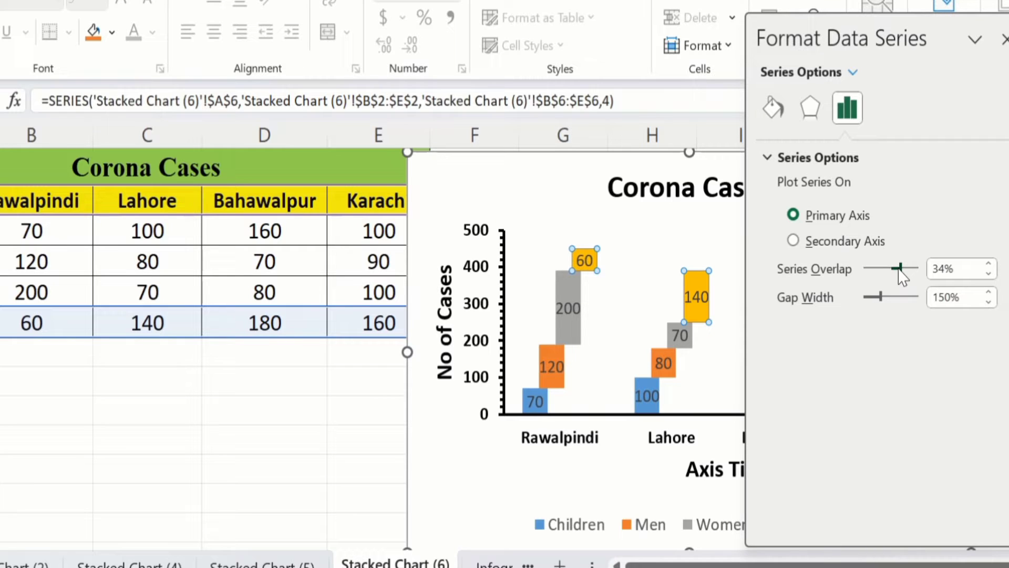
drag(899, 269, 919, 274)
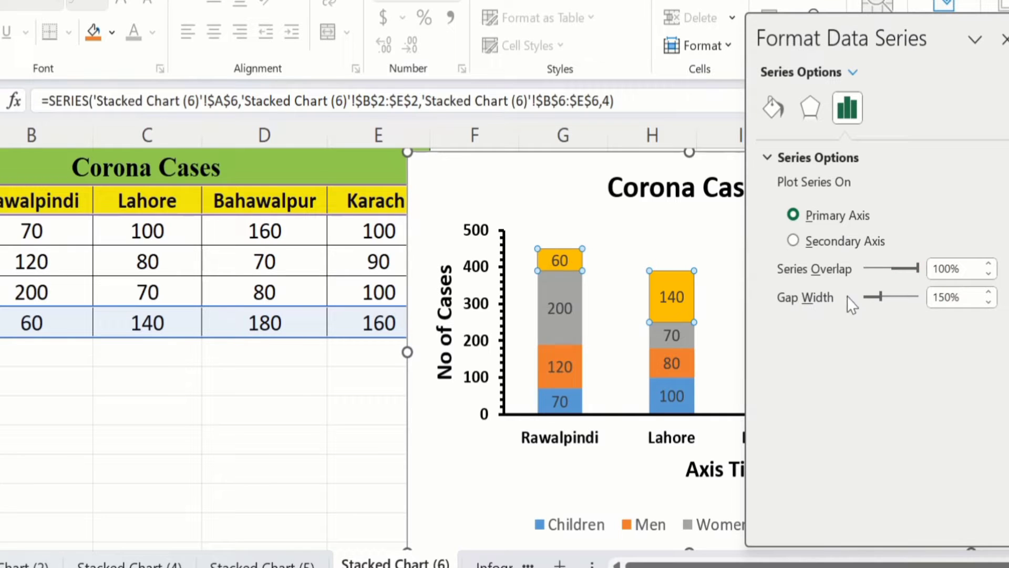
drag(883, 298, 854, 327)
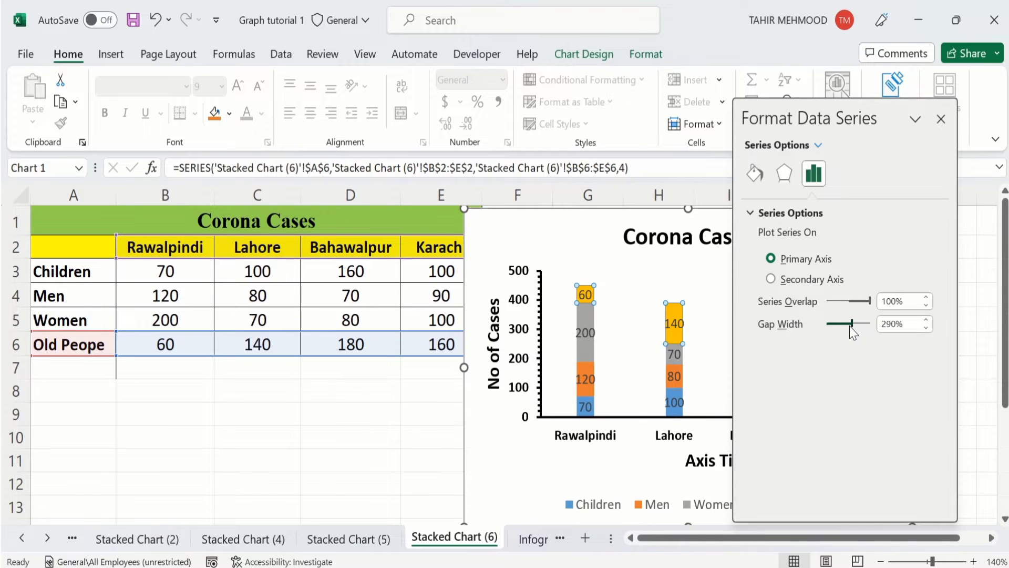
click(343, 424)
- Preview the available chart styles and quick layouts on the Corona Cases chart without applying any
click(564, 250)
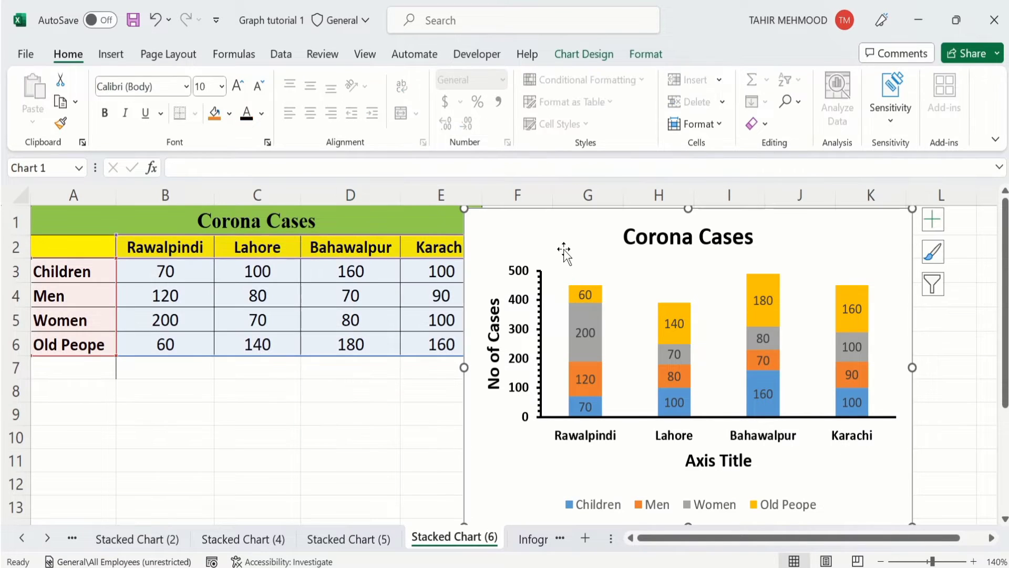
click(592, 57)
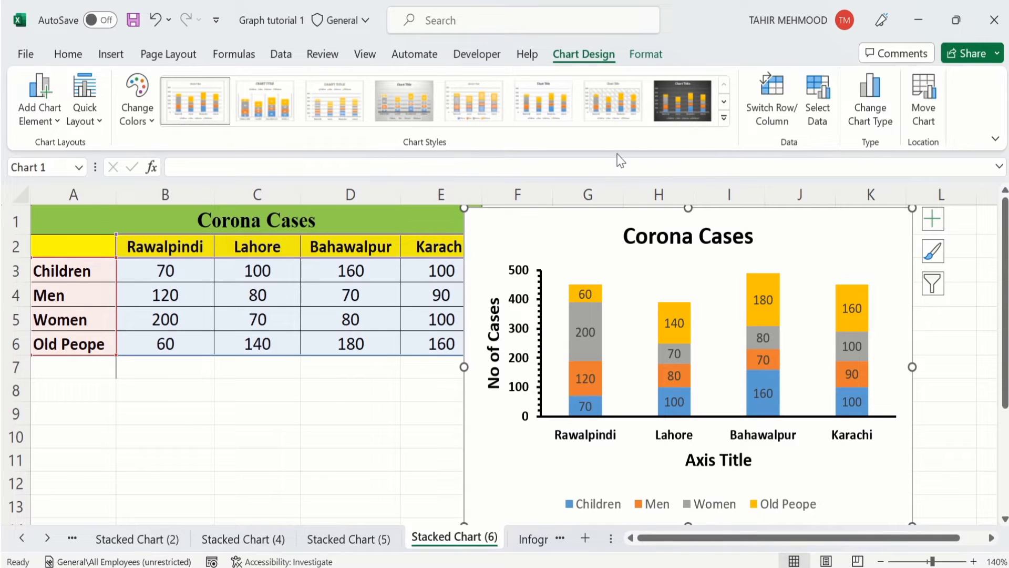
click(725, 119)
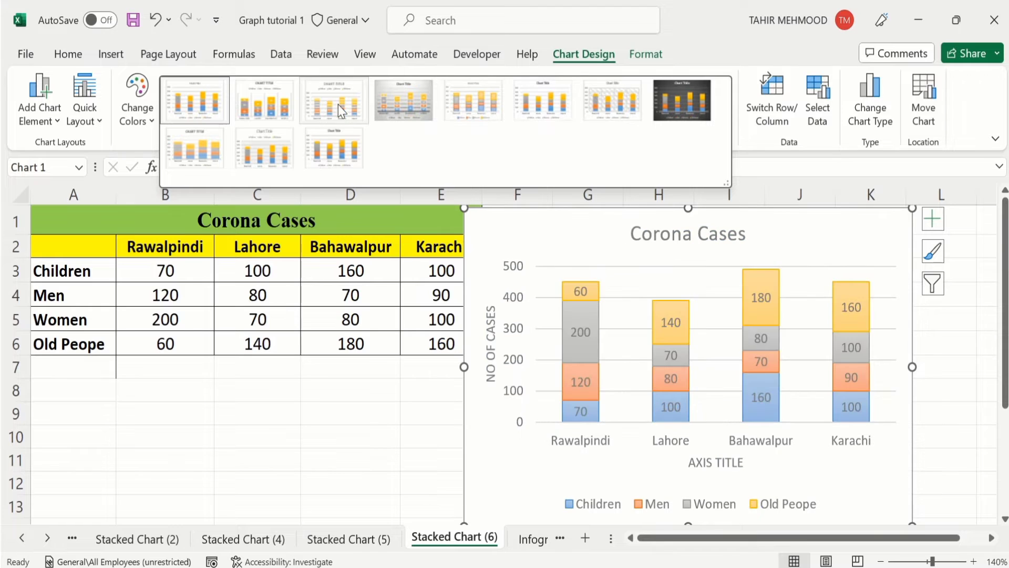
click(359, 405)
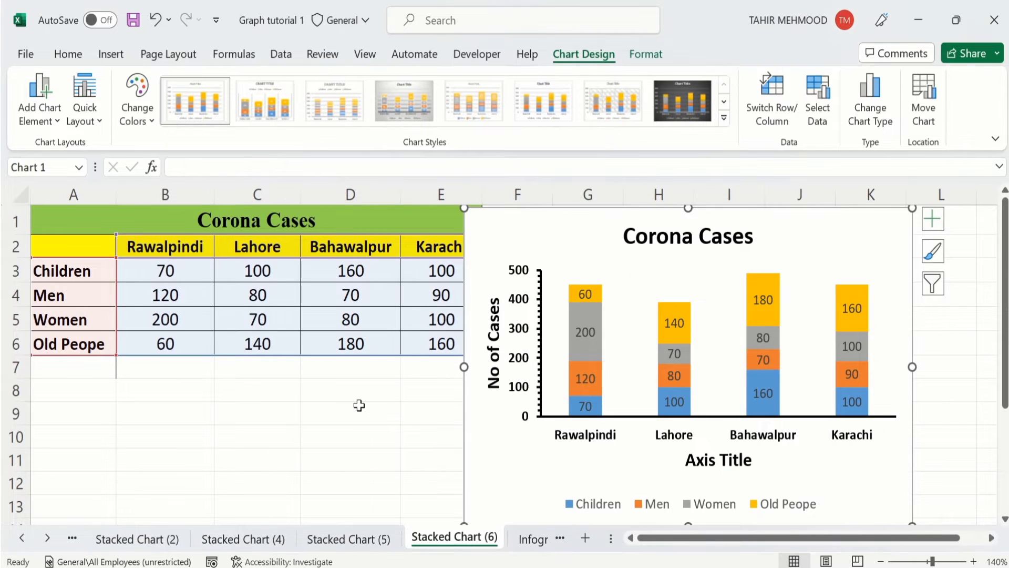
click(98, 121)
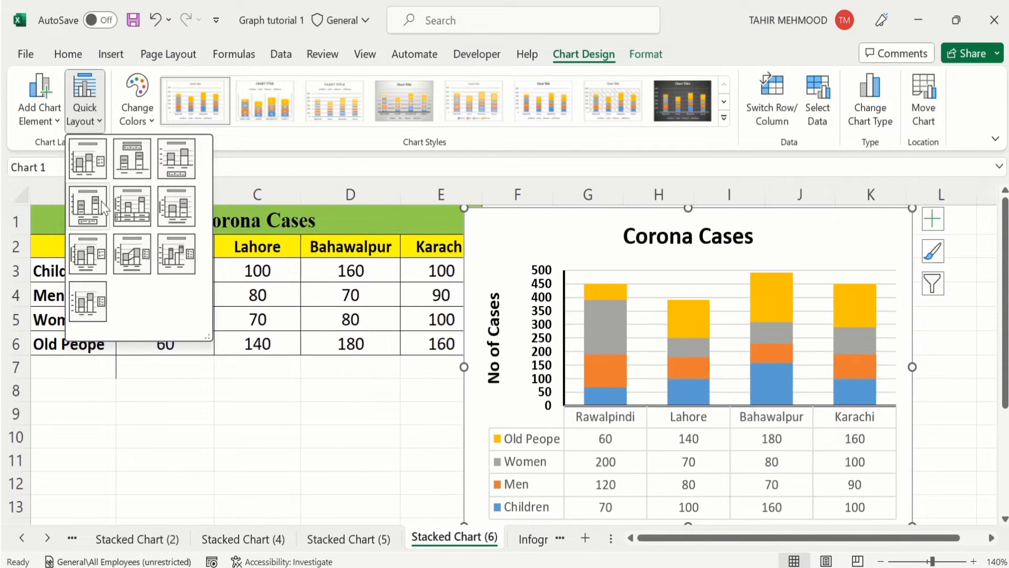
click(196, 415)
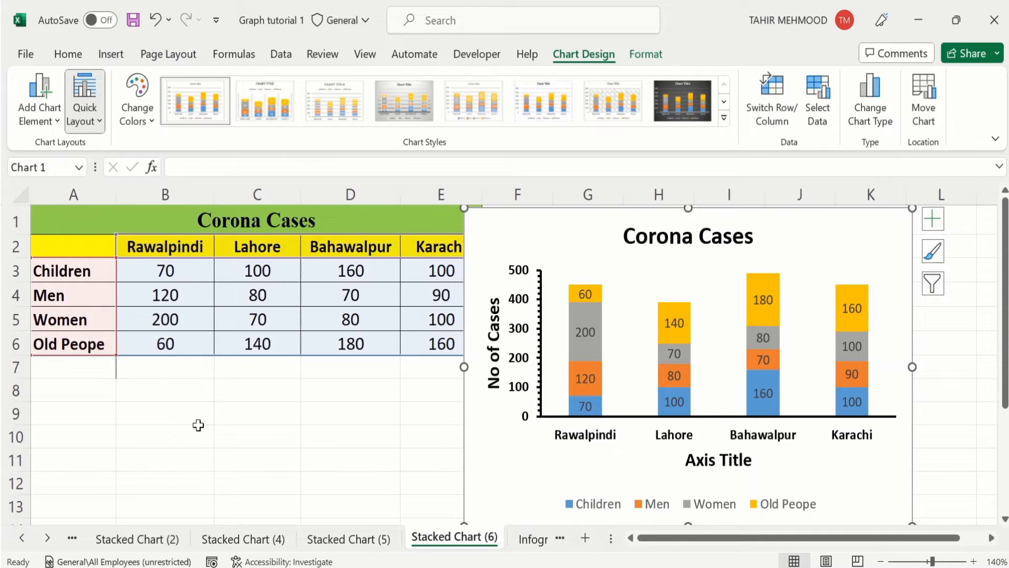
- Apply the first Colorful palette to the Corona Cases chart
click(154, 121)
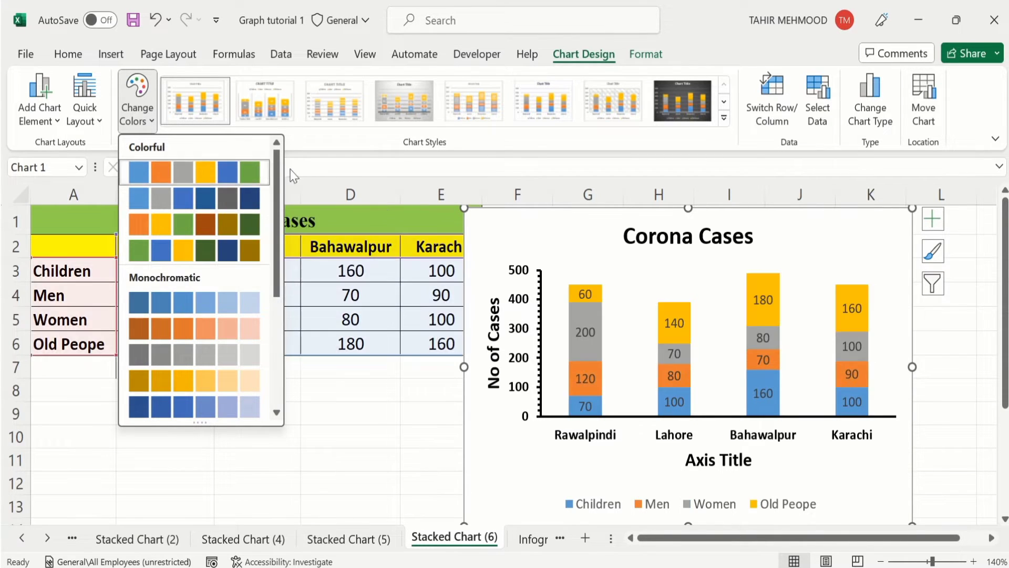
click(236, 171)
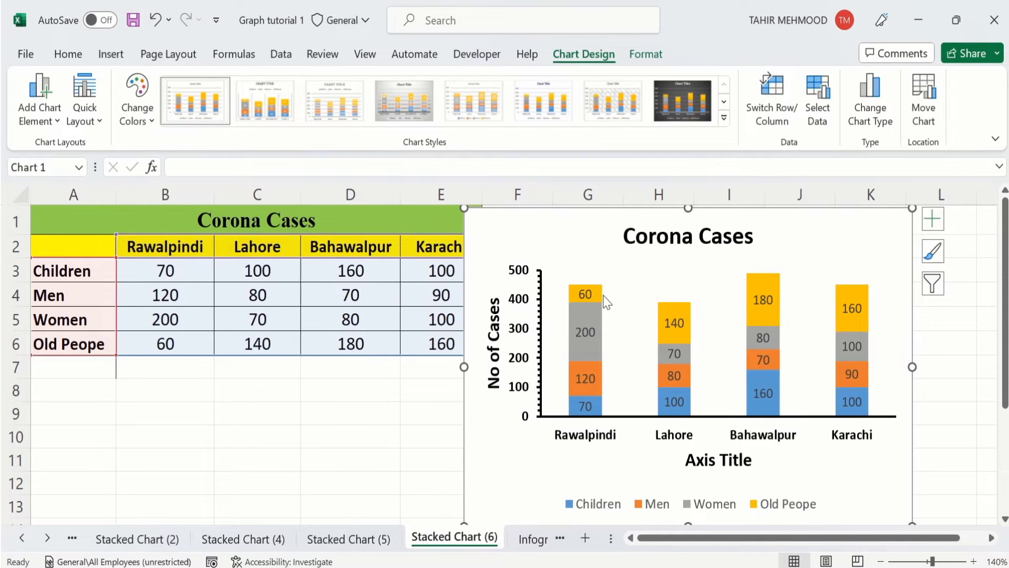
- Try adding the series name and the category name to the Old Peope data labels, switching each off again
click(596, 291)
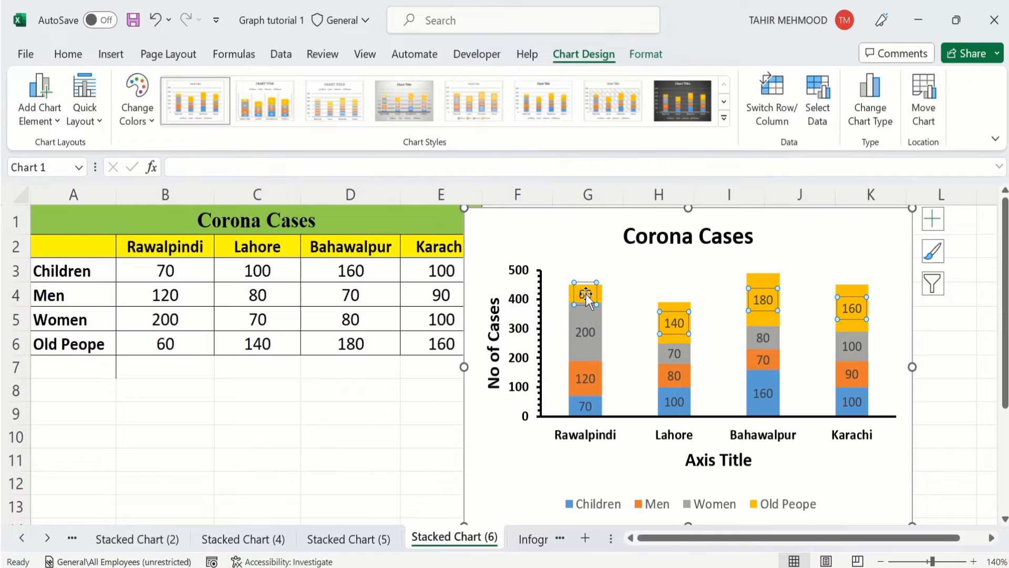
right_click(587, 296)
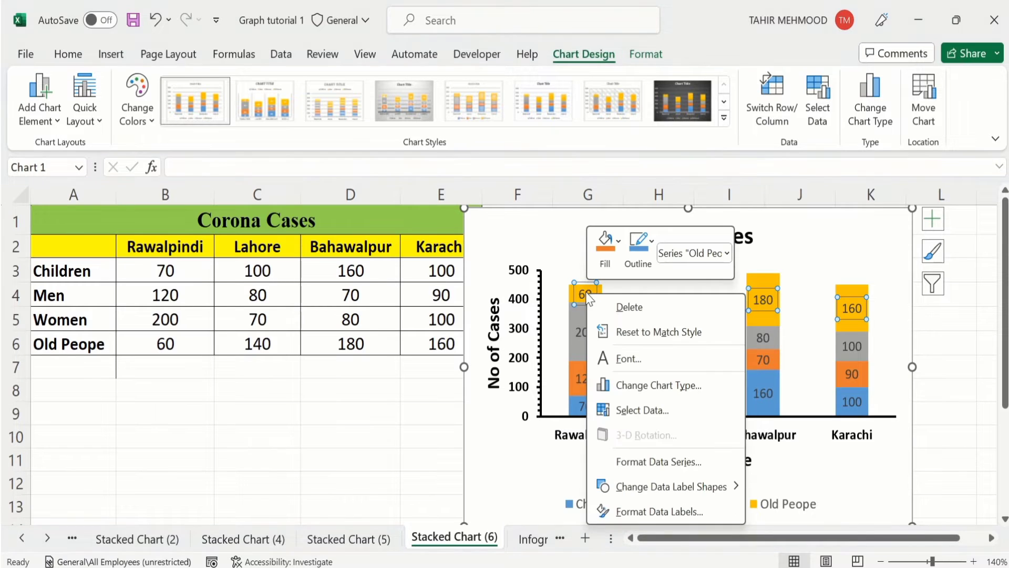
click(644, 512)
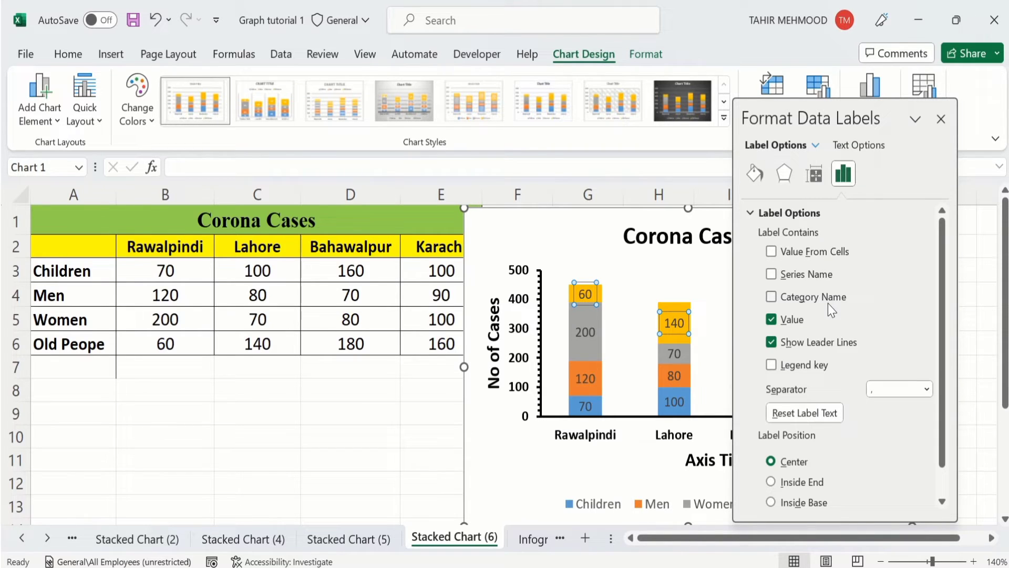
click(771, 274)
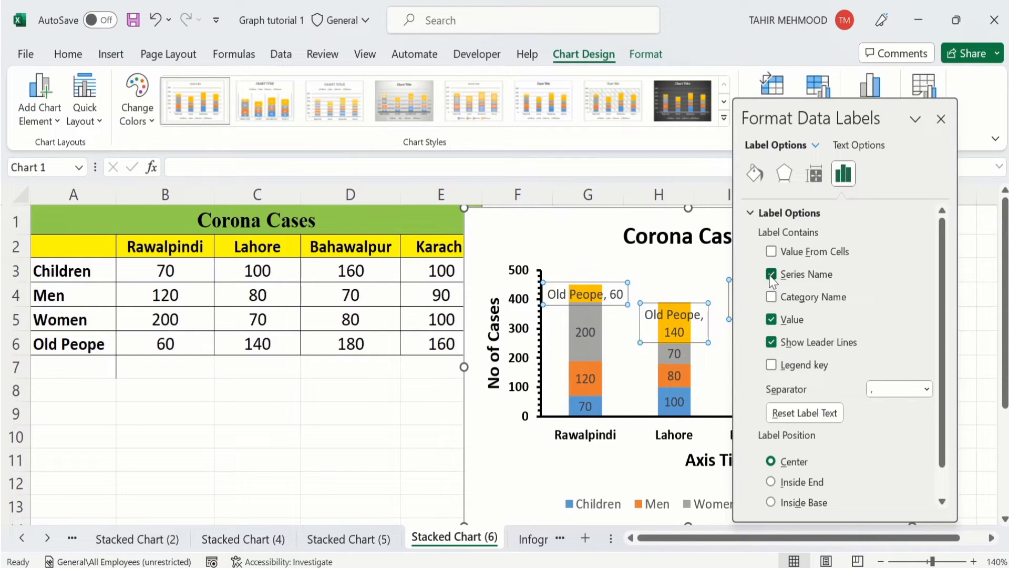
click(771, 275)
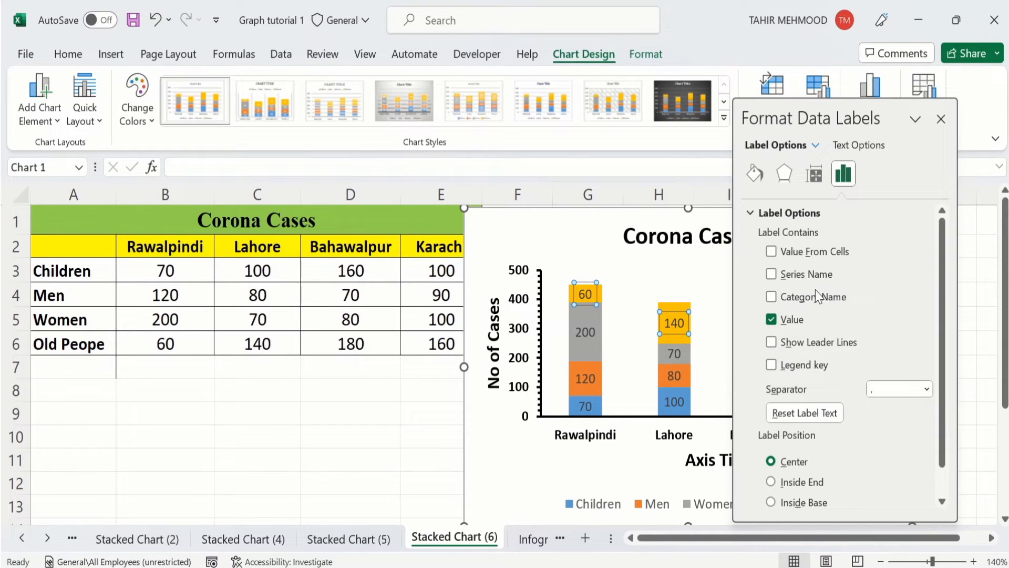
click(772, 297)
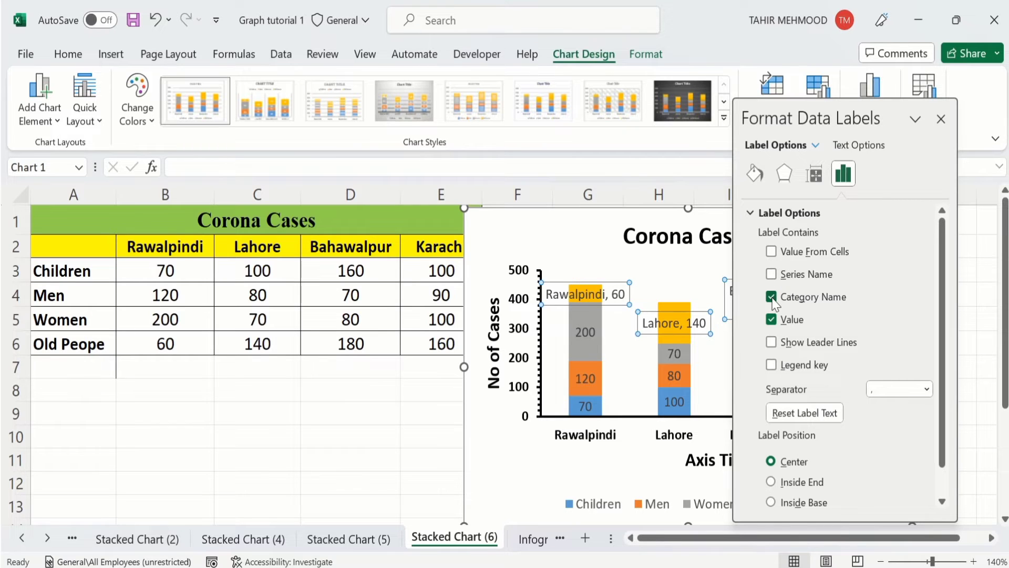
click(772, 298)
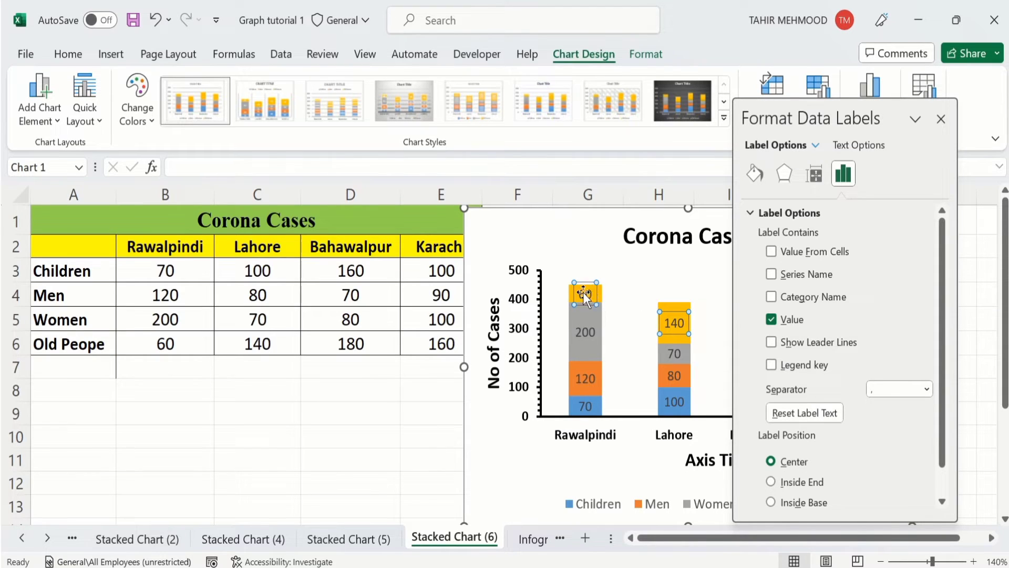
- Set the Old Peope data labels to black text at font size 11
click(78, 59)
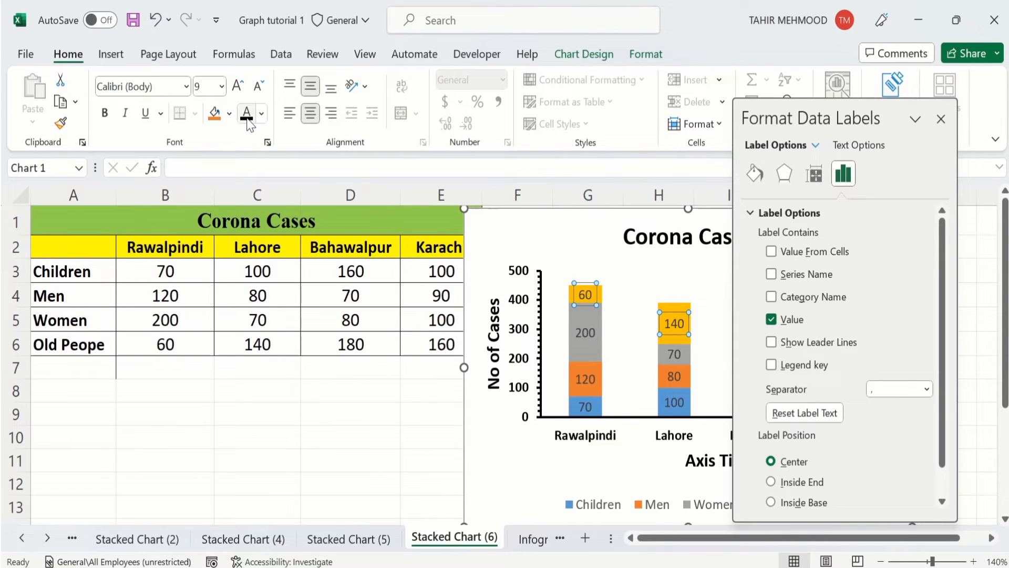
click(222, 87)
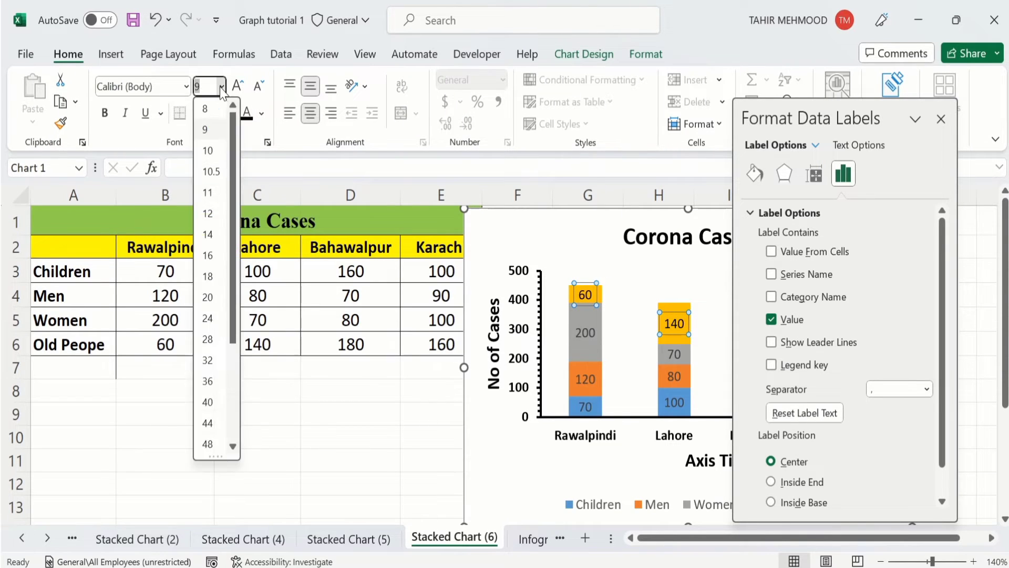
click(209, 193)
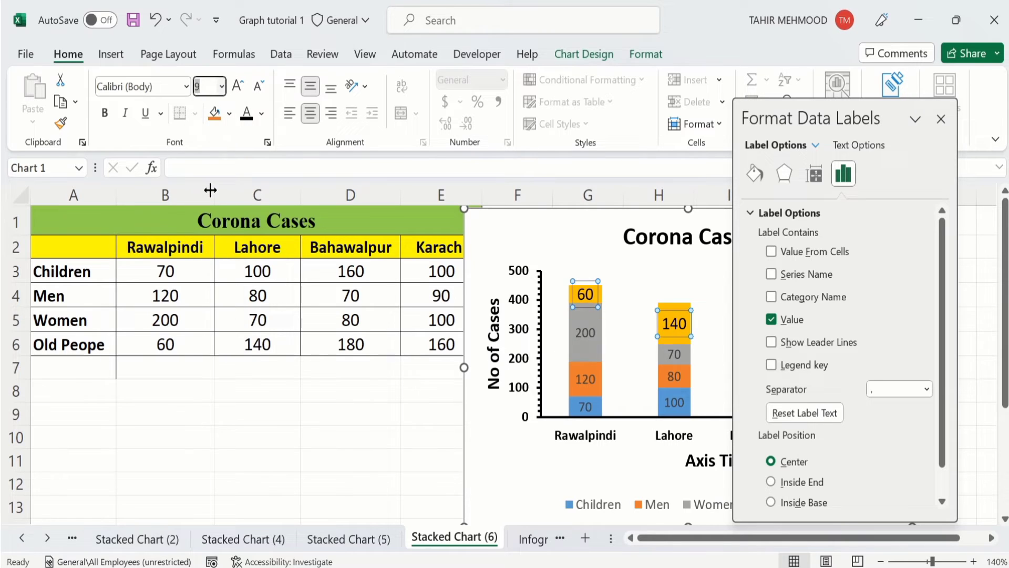
click(408, 434)
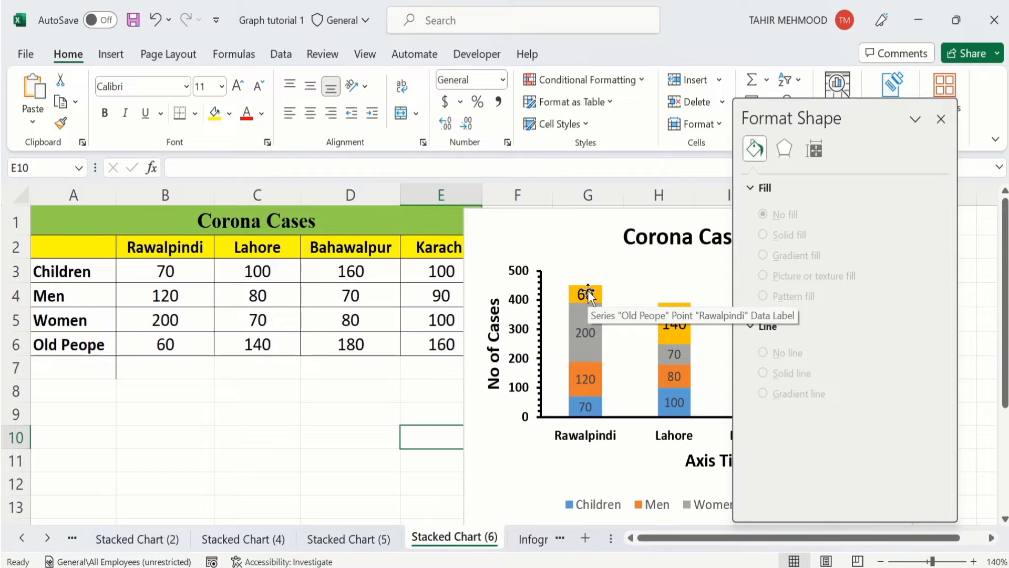
- Give the Women data labels an orange fill without leader lines, and make the Men data labels' text blue
click(583, 330)
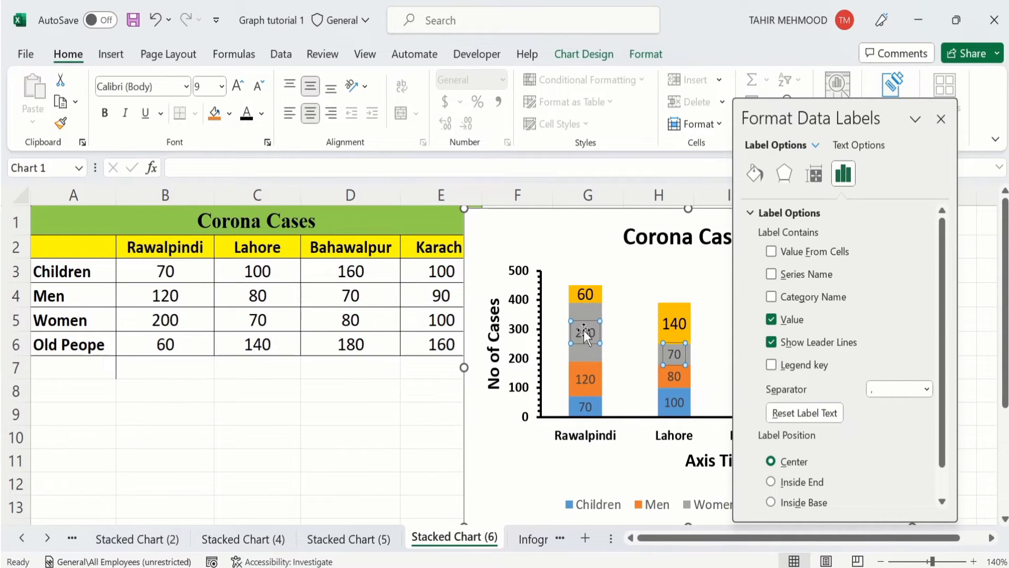
click(772, 342)
click(214, 114)
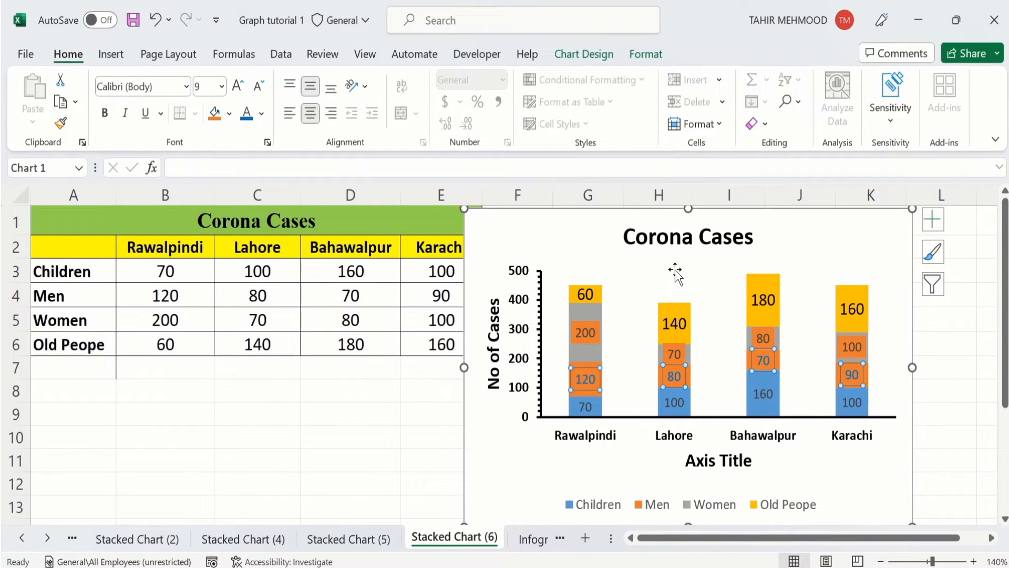
- Give the Old Peope column series a solid light green fill
click(596, 291)
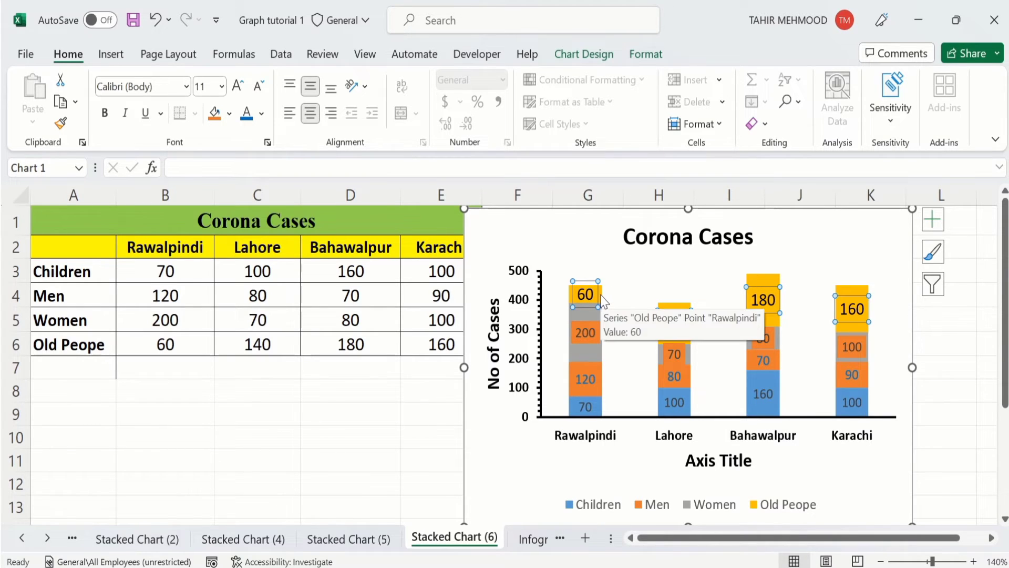
click(602, 299)
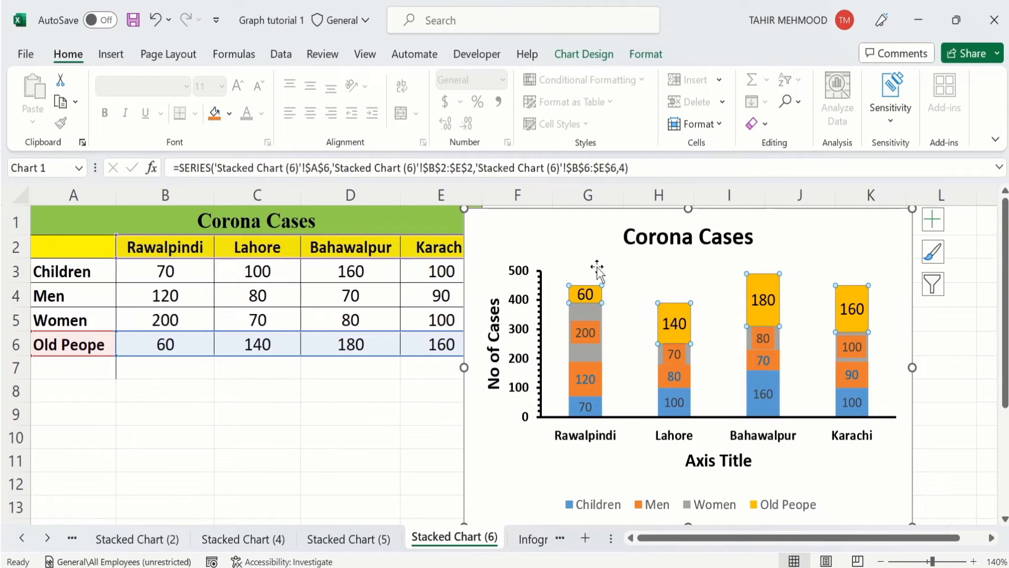
right_click(601, 300)
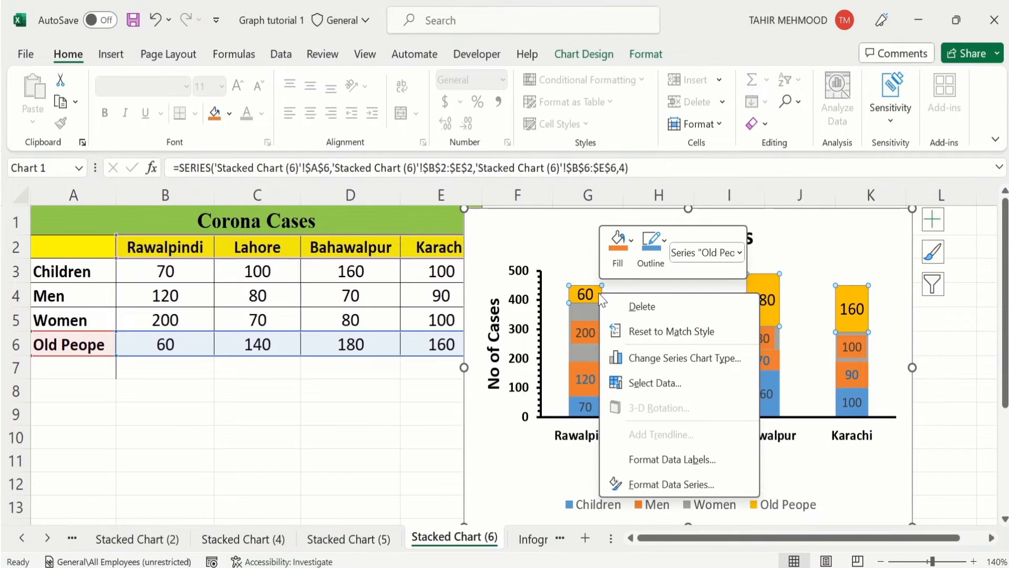
click(658, 484)
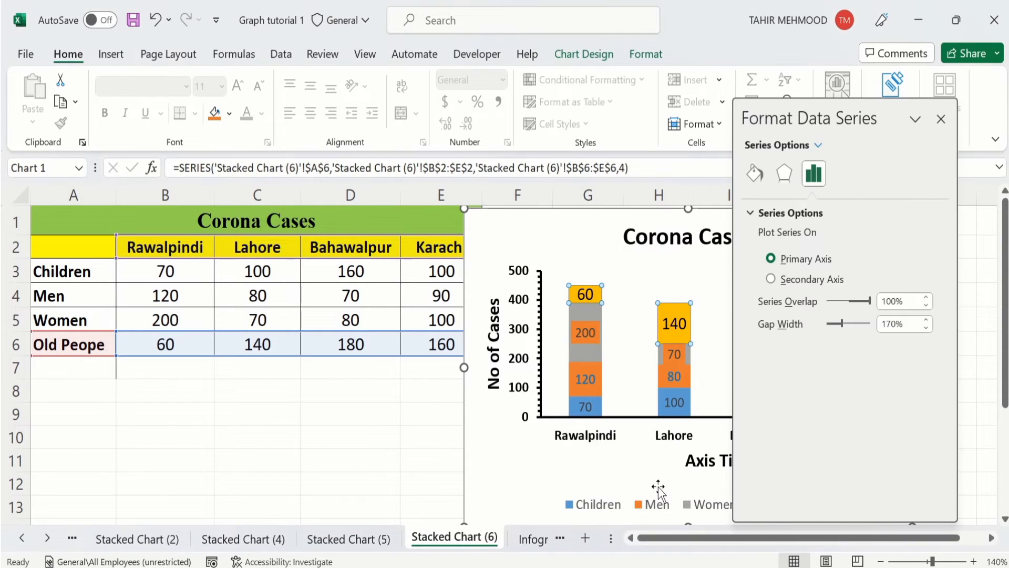
click(755, 177)
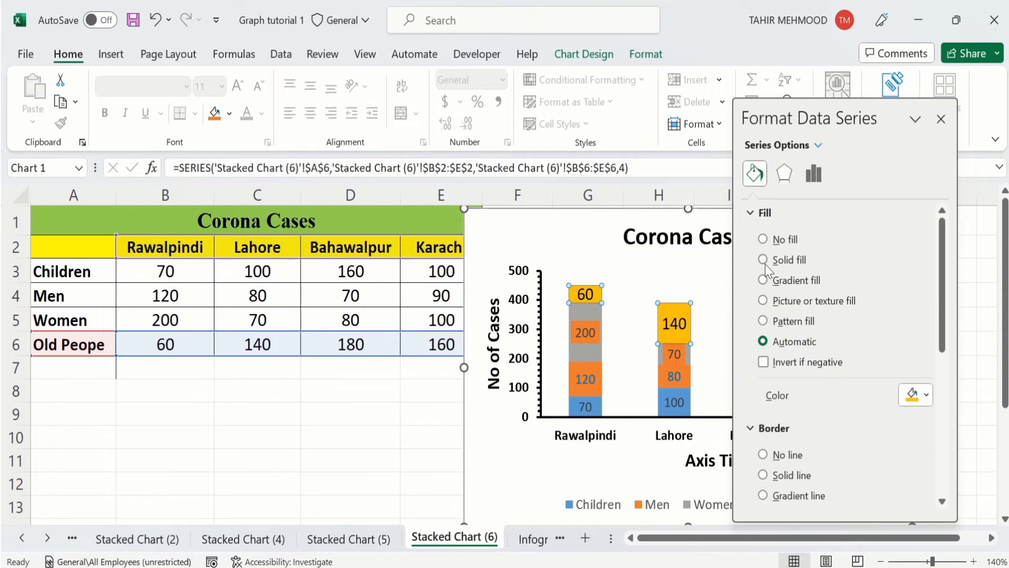
click(764, 261)
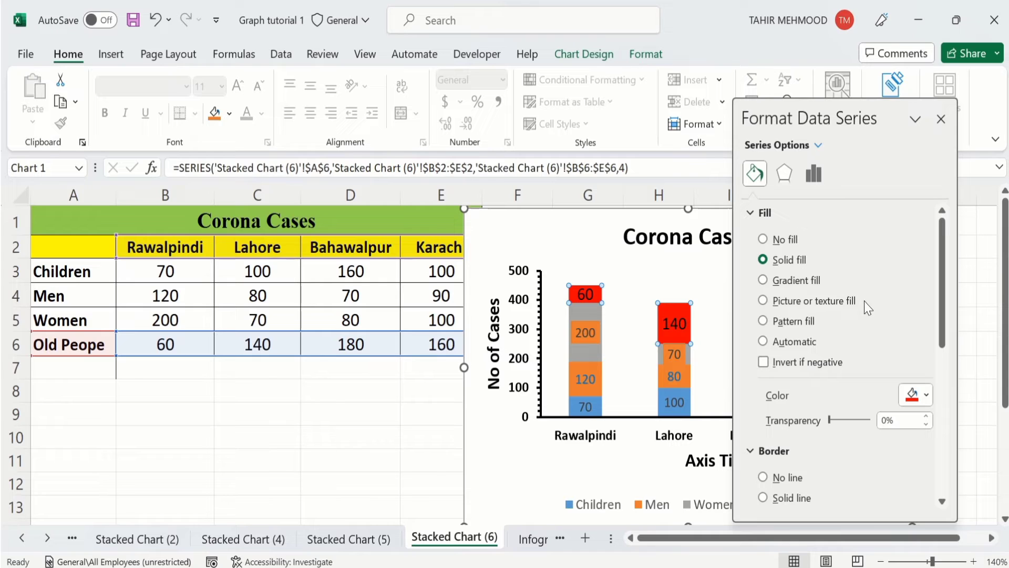
click(927, 398)
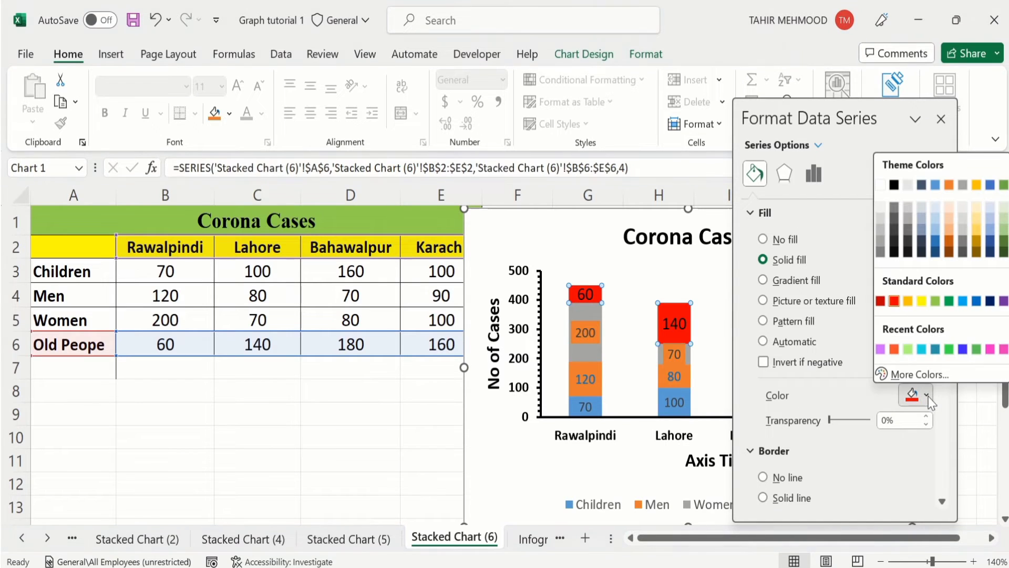
click(908, 349)
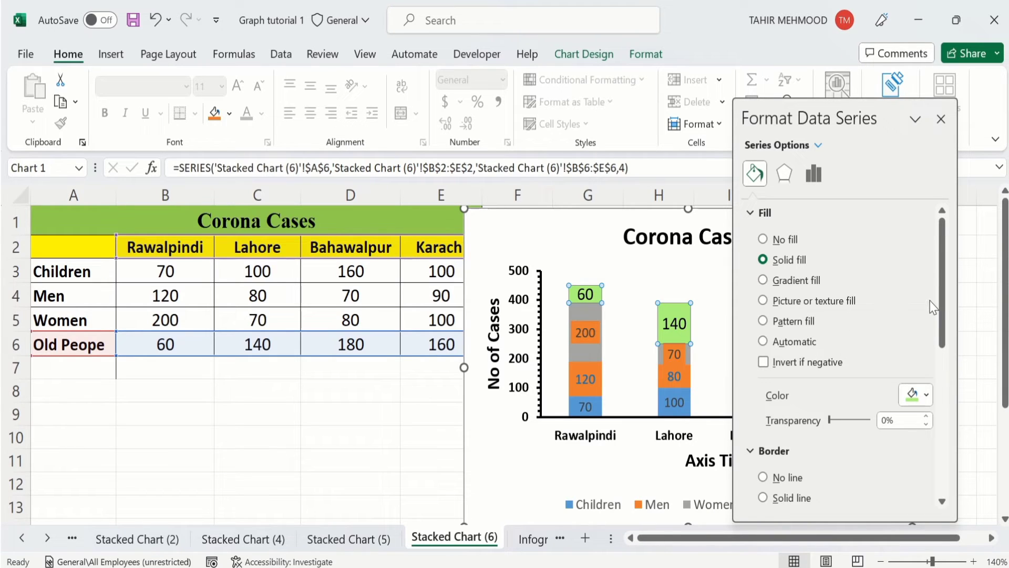
- Add a solid black border with a width of 1 pt to the Old Peope series
drag(945, 310, 947, 360)
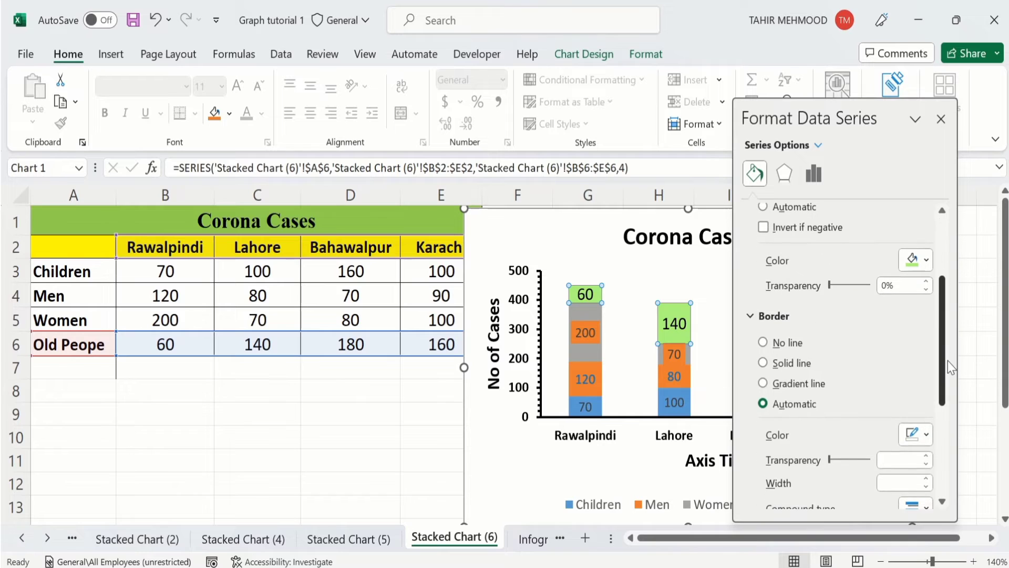
click(763, 363)
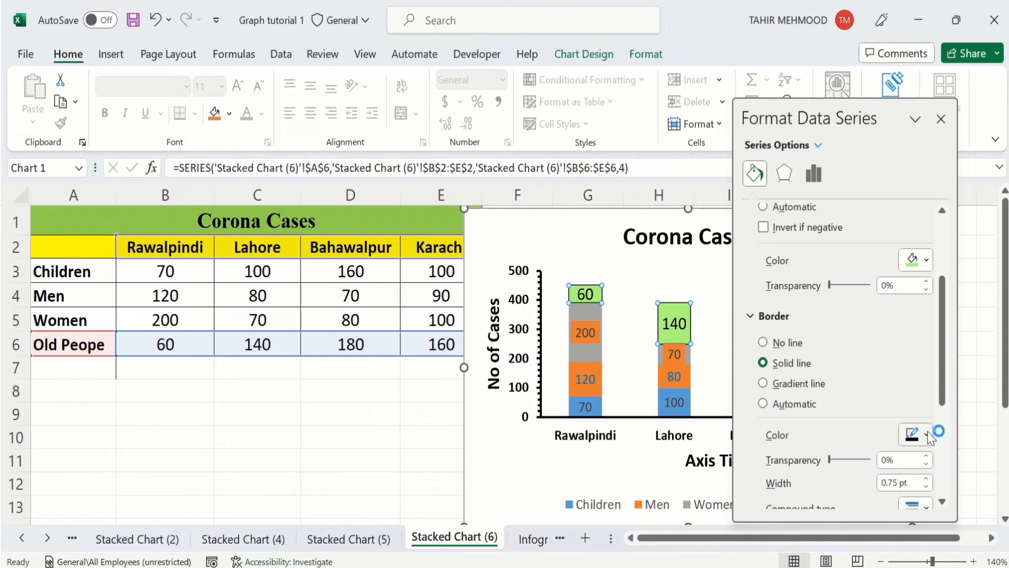
click(926, 478)
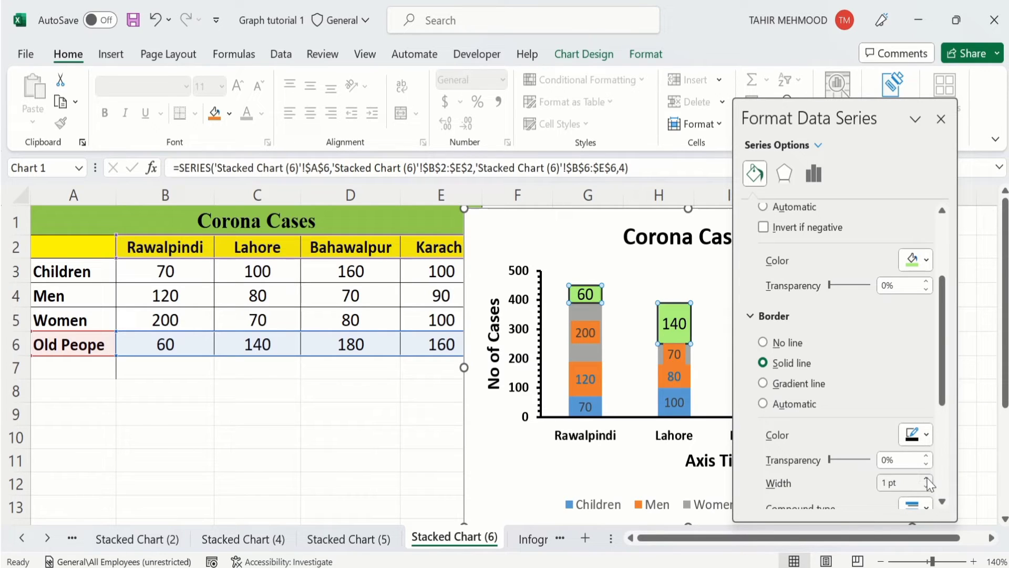
- Give the Women column series a solid turquoise fill
click(591, 352)
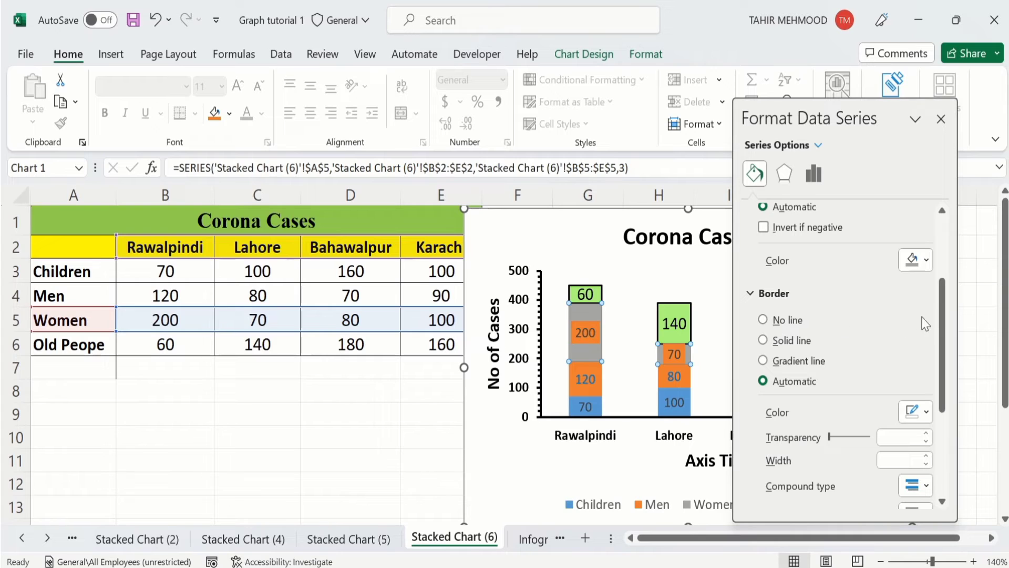
drag(943, 326, 943, 266)
click(764, 260)
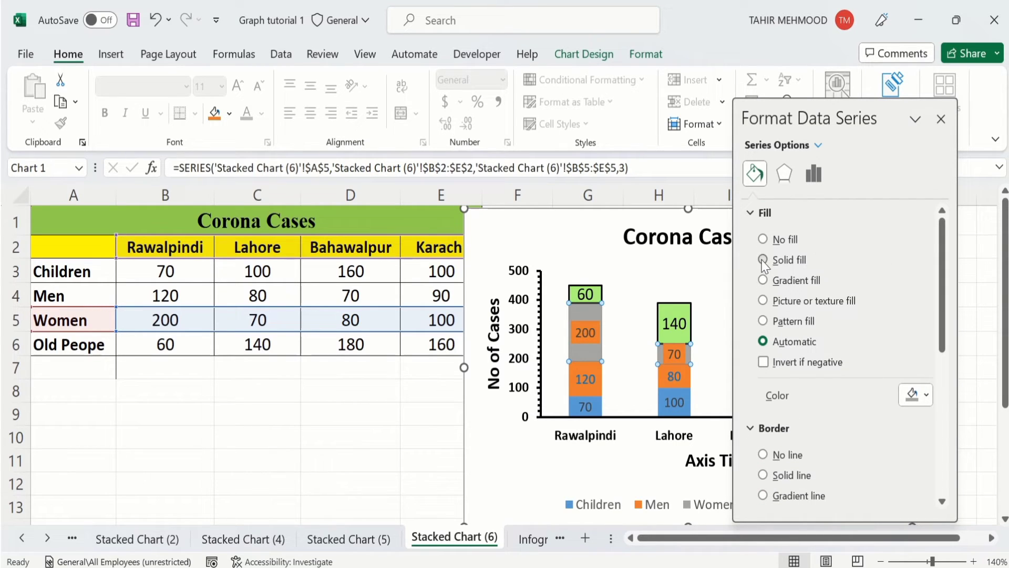
click(927, 397)
click(921, 350)
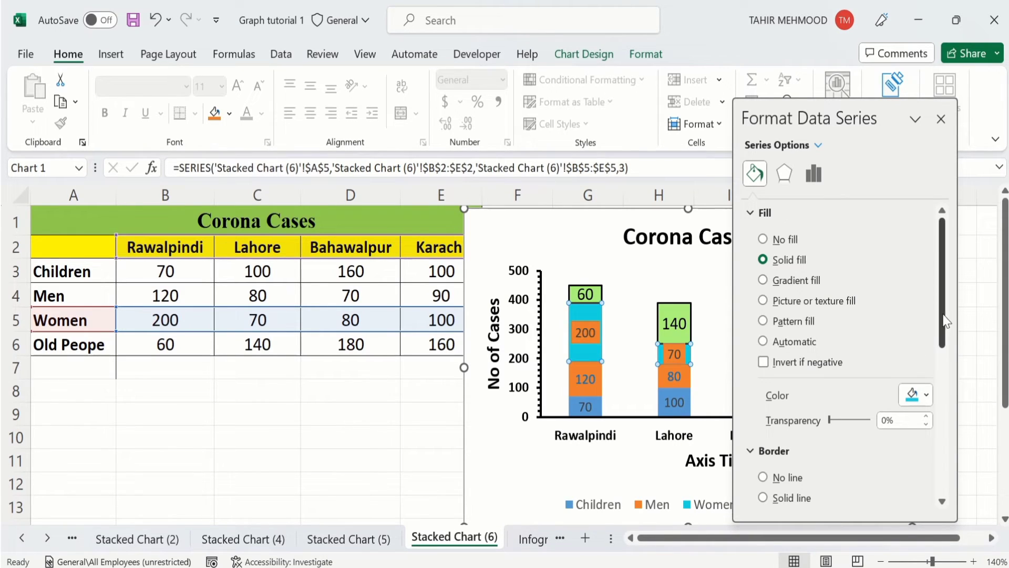
- Add a solid orange border with a width of 1.25 pt to the Women series and close the formatting pane
drag(943, 315, 954, 405)
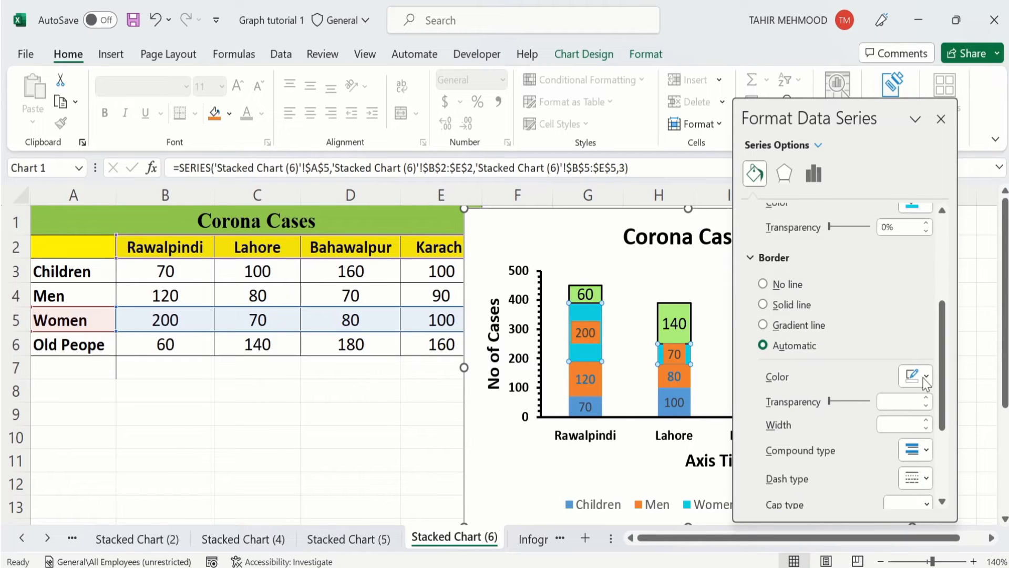
click(768, 304)
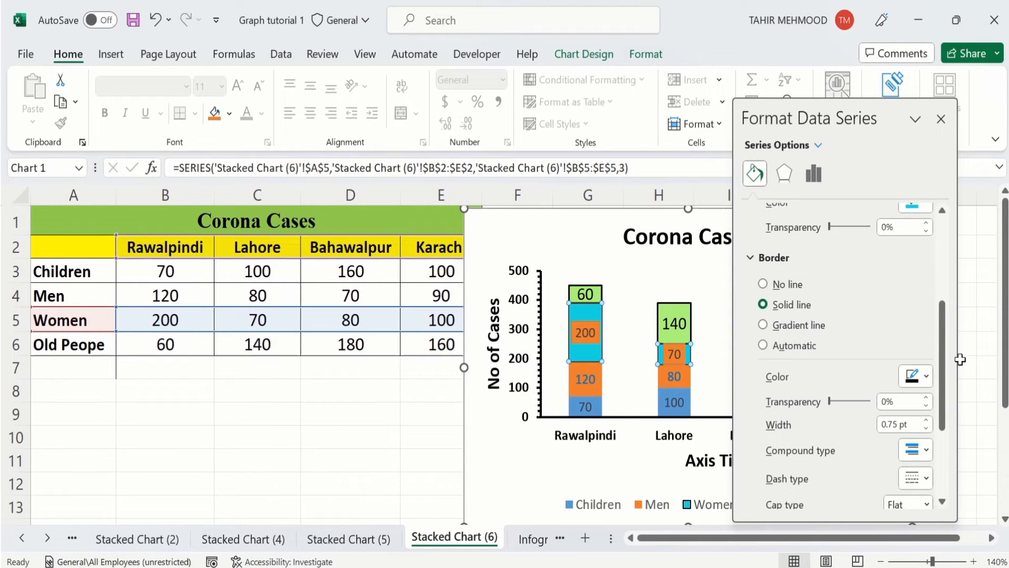
click(927, 378)
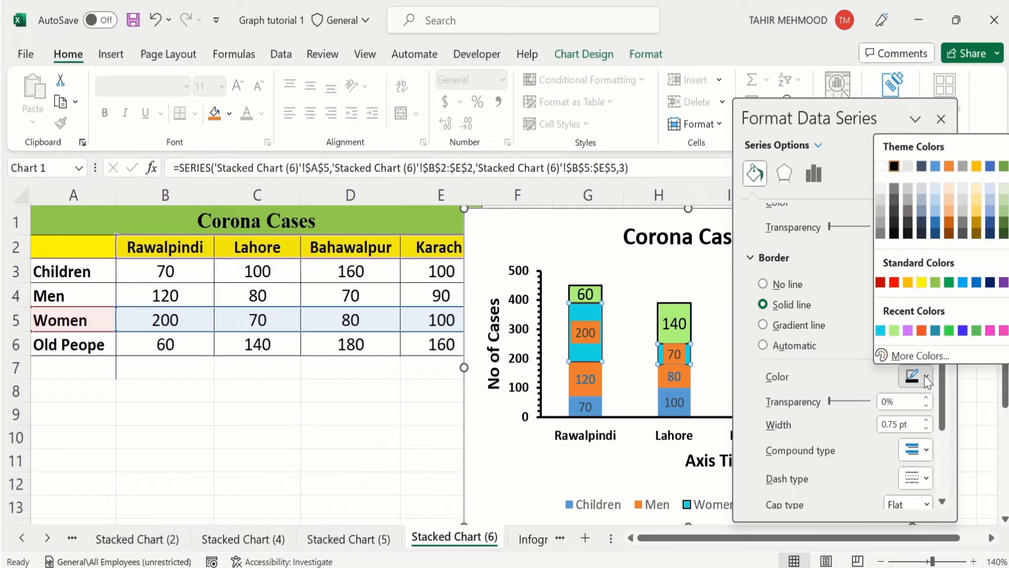
click(921, 329)
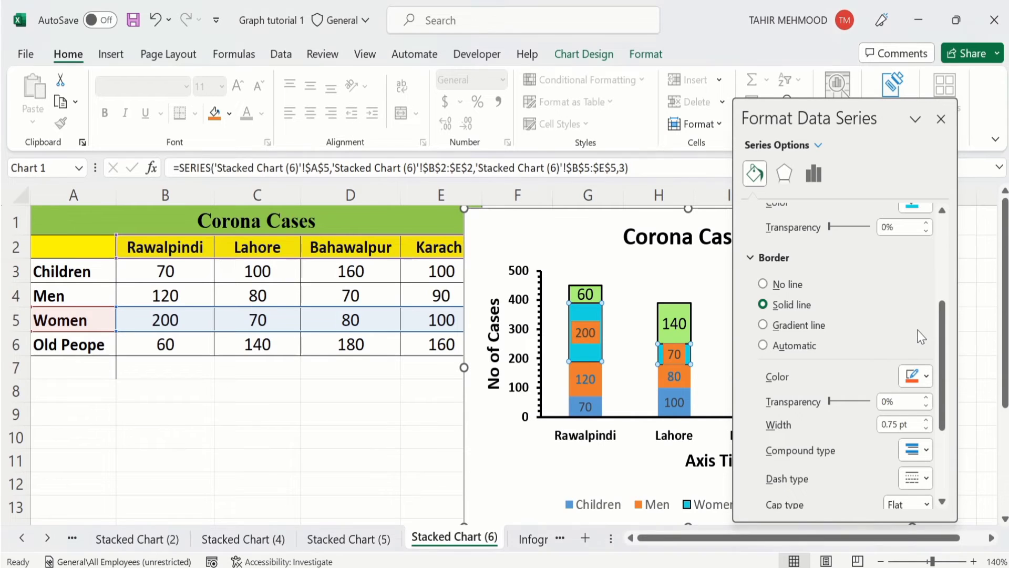
click(928, 420)
click(927, 420)
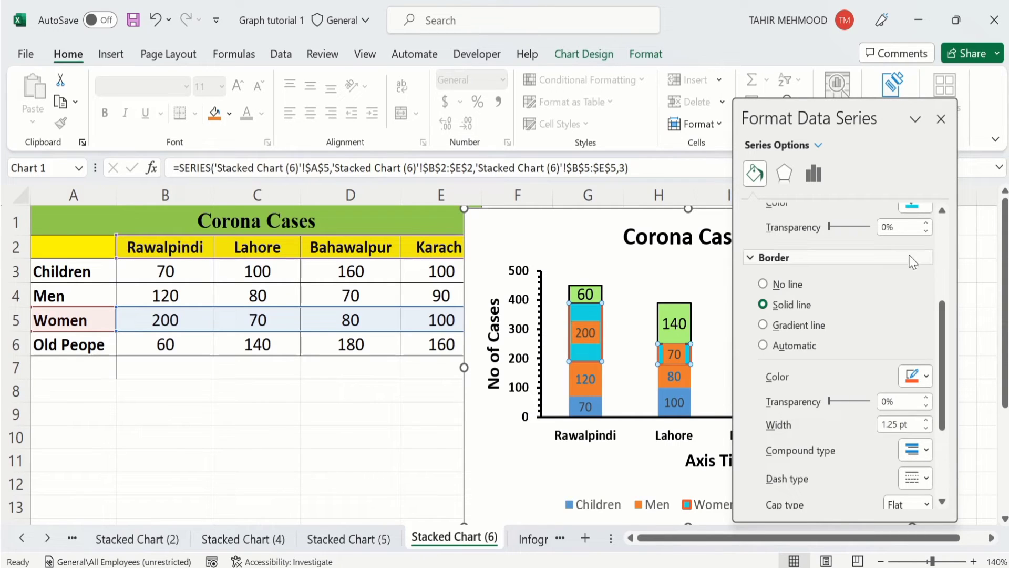
click(937, 123)
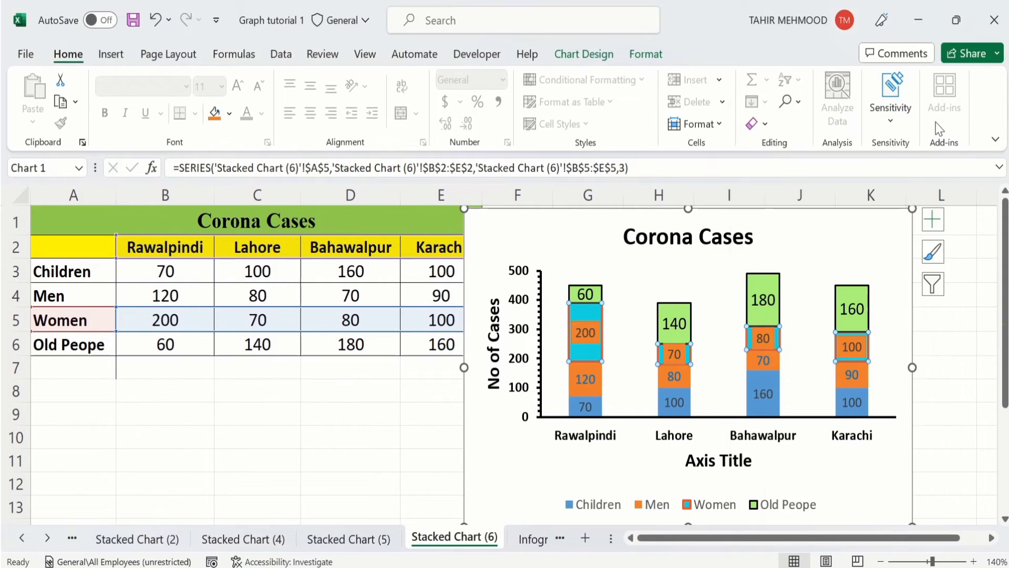
click(778, 365)
click(776, 395)
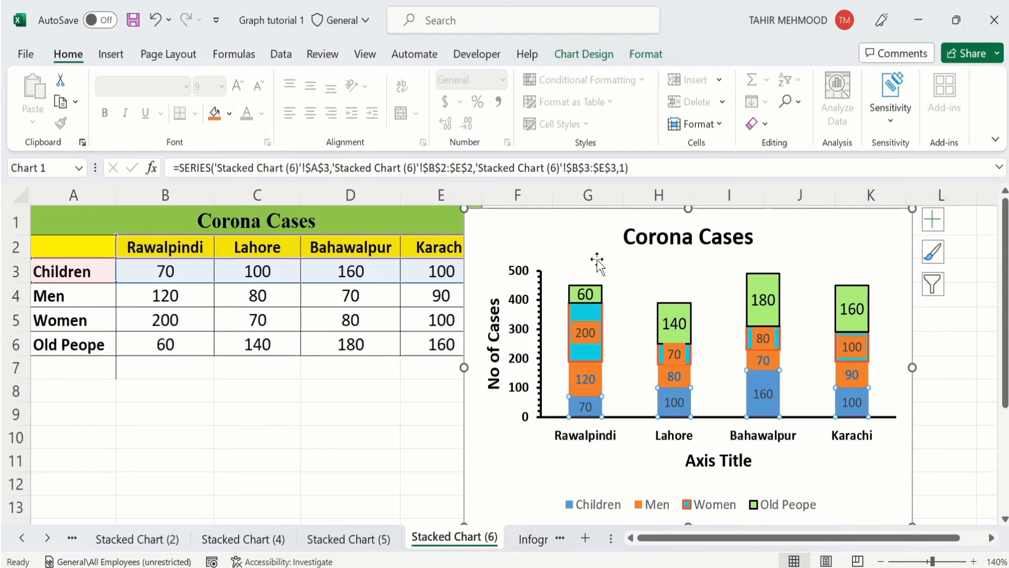
- Add a Total label in A7 and enter =SUM(B3:B6) in B7 for the Rawalpindi total
click(86, 368)
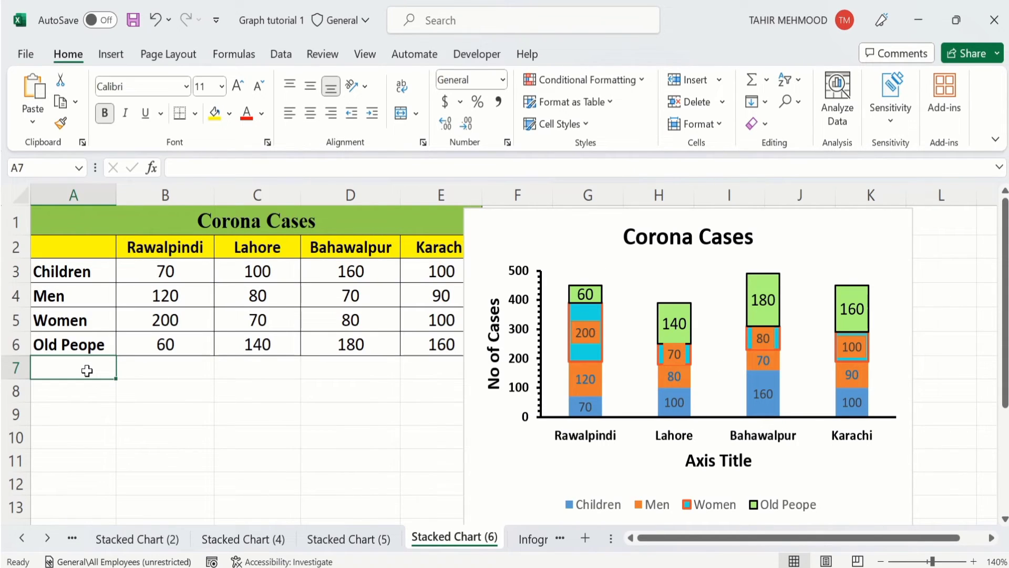
text(Total)
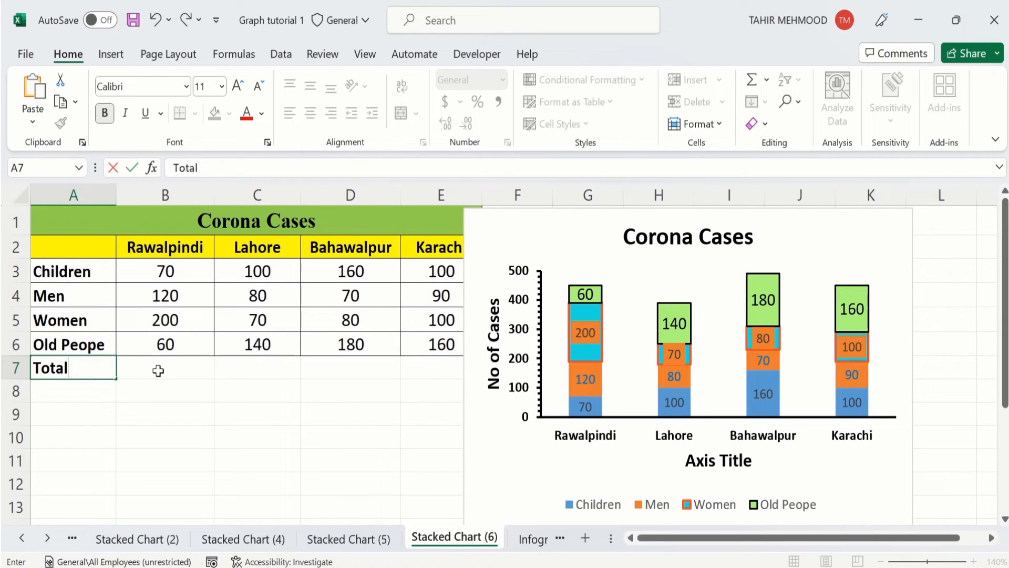
click(158, 370)
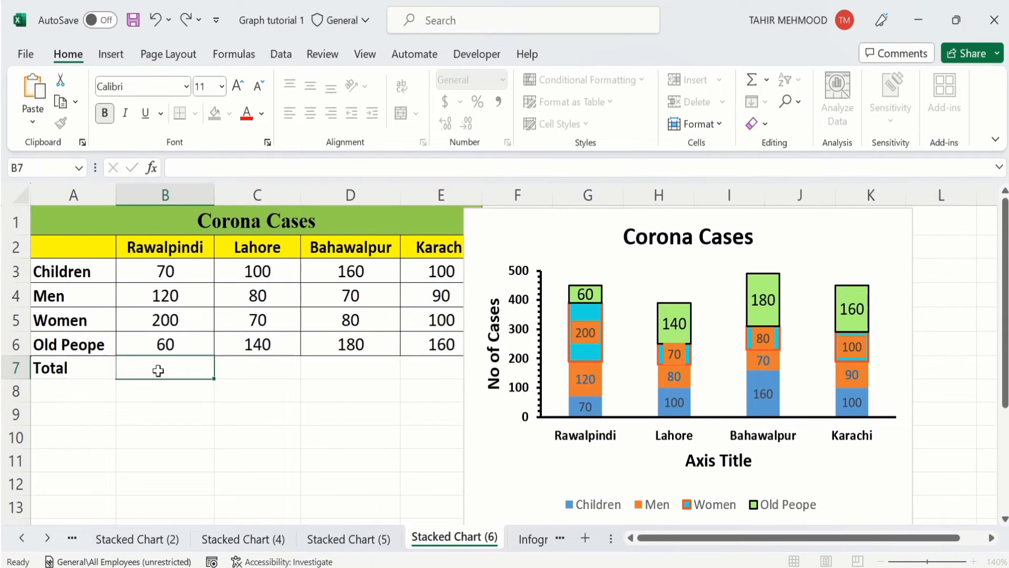
text(=)
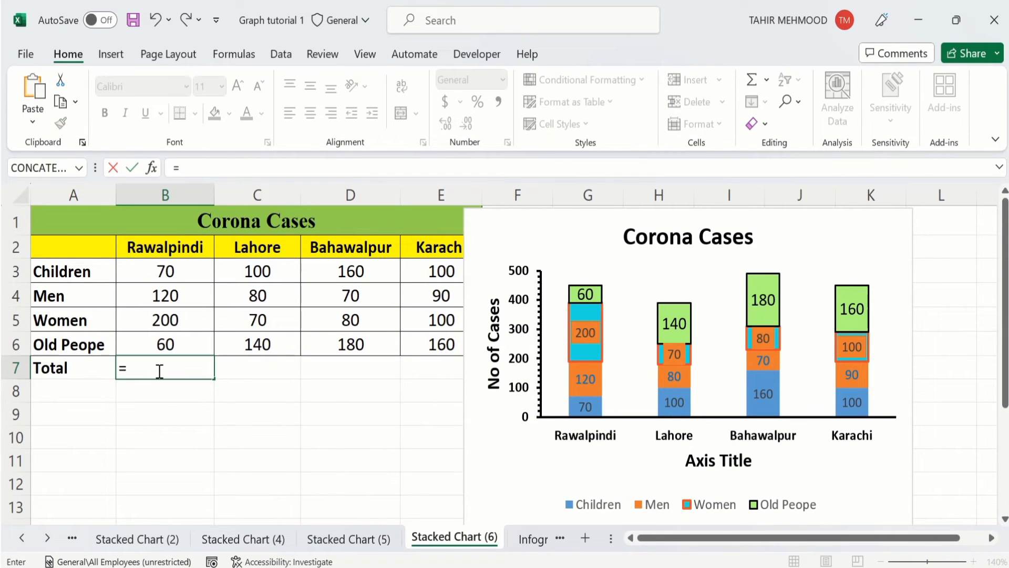
text(sum)
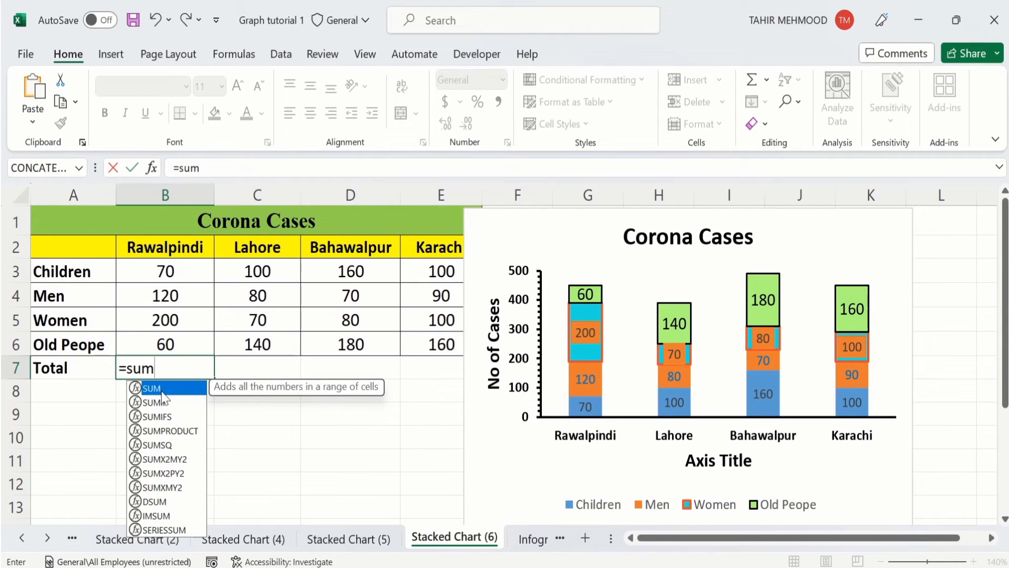
double_click(167, 389)
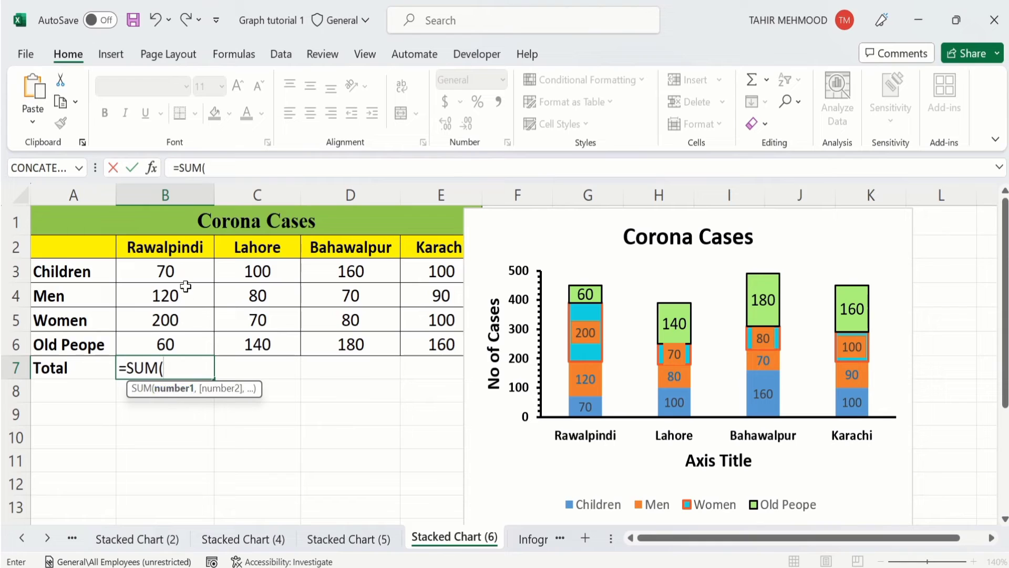
click(188, 268)
drag(188, 268, 188, 337)
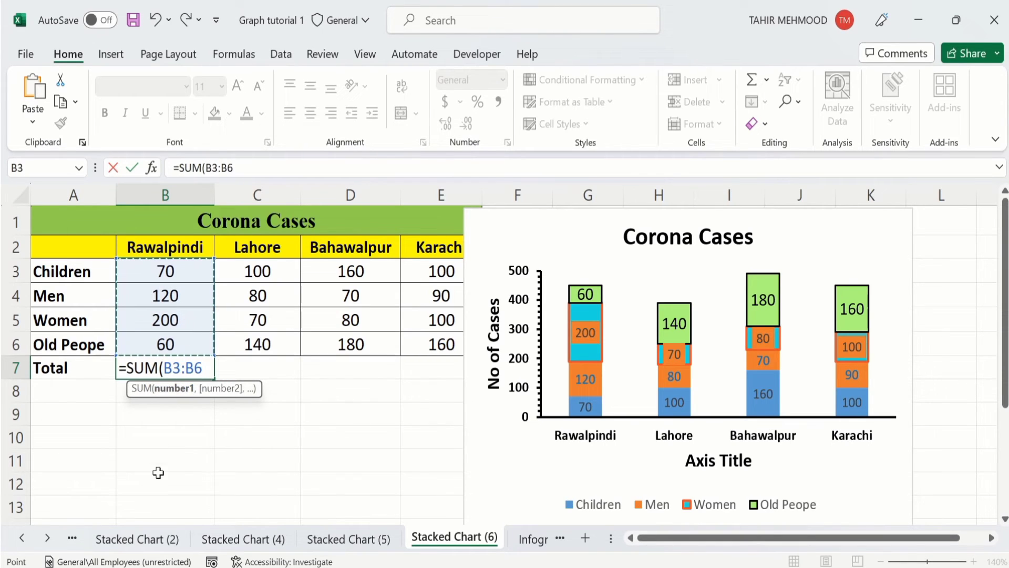
text())
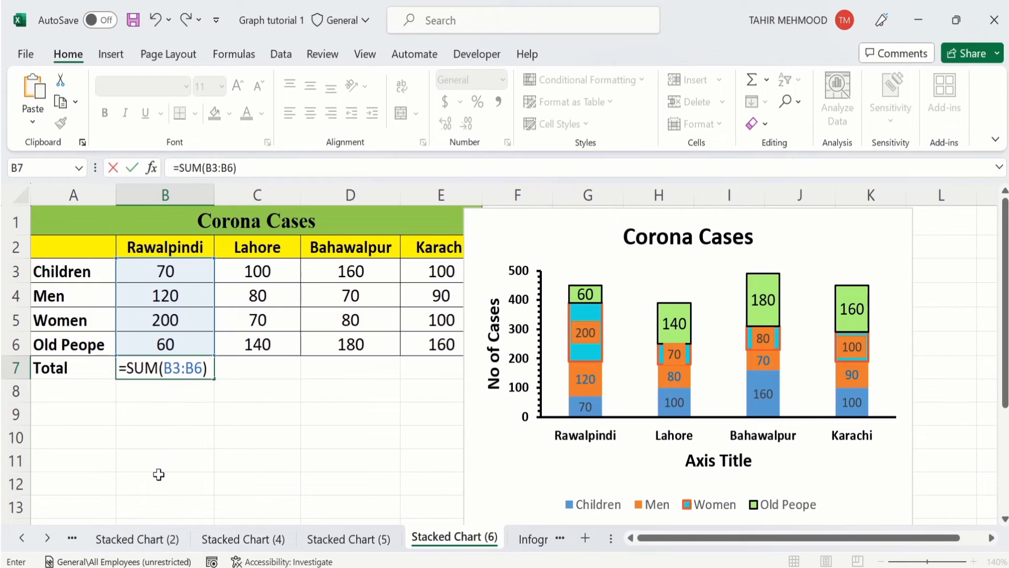
key(Return)
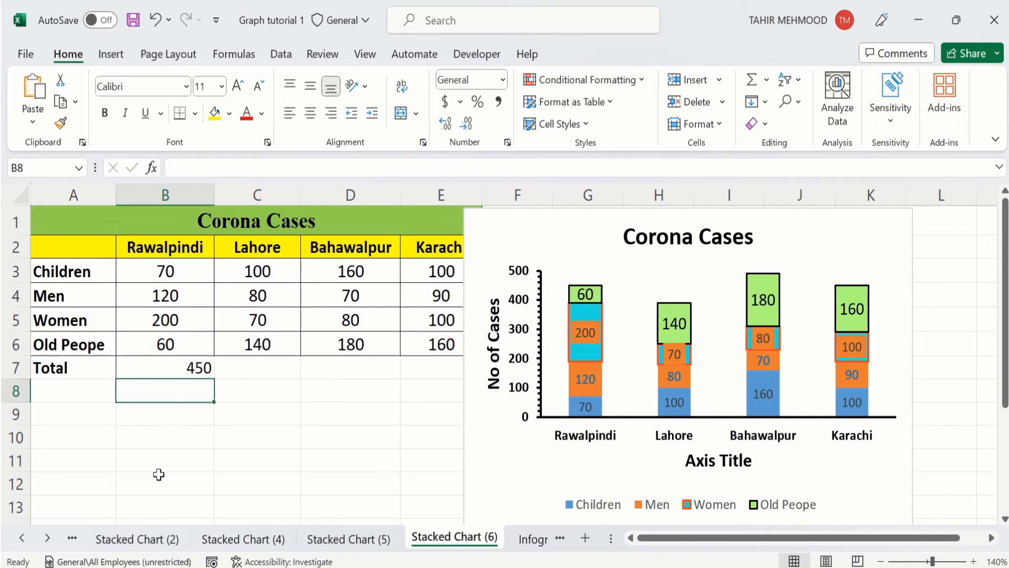
- Copy the Rawalpindi total formula across to E7 and move the chart clear of the Karachi column
click(168, 364)
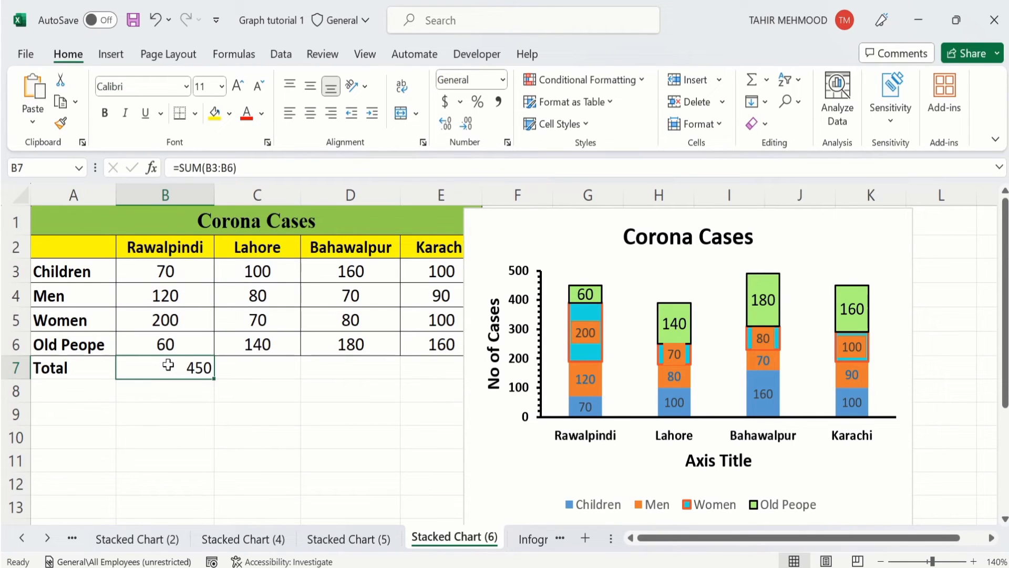
drag(215, 379, 443, 374)
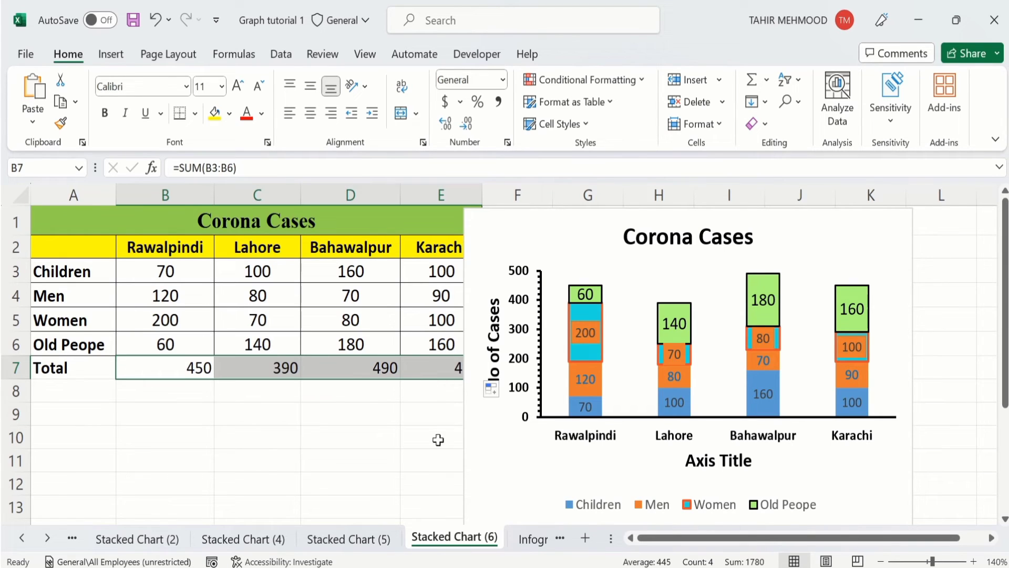
drag(505, 225, 540, 223)
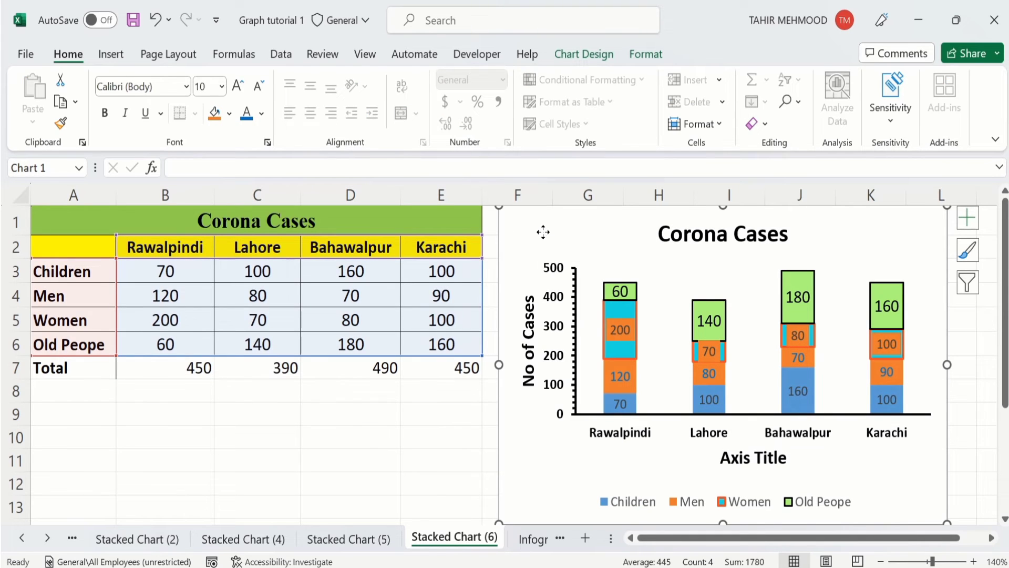
- Extend the chart's data range down to row 7 to include the Total row as a series
drag(480, 352, 480, 351)
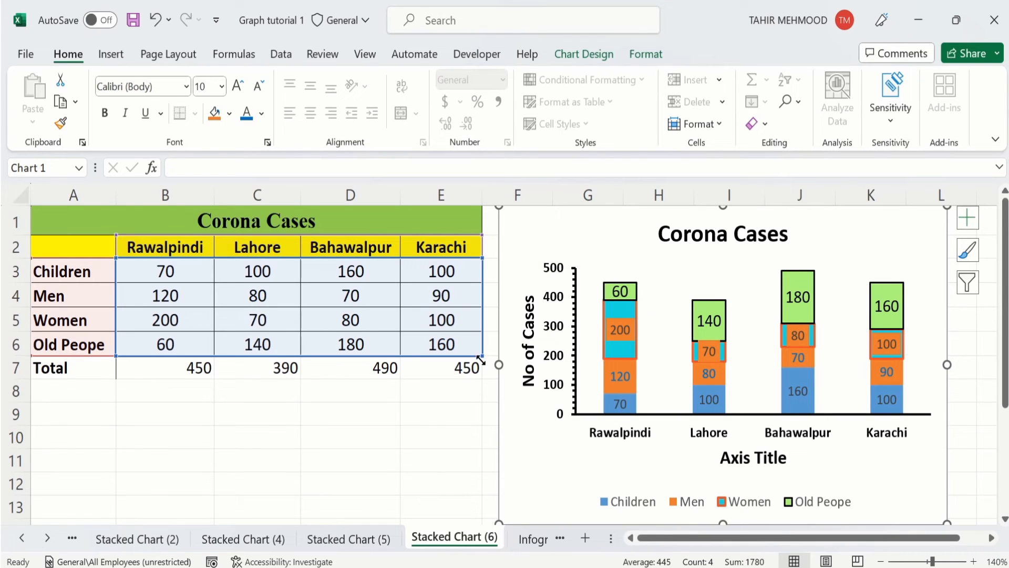
drag(481, 359, 481, 368)
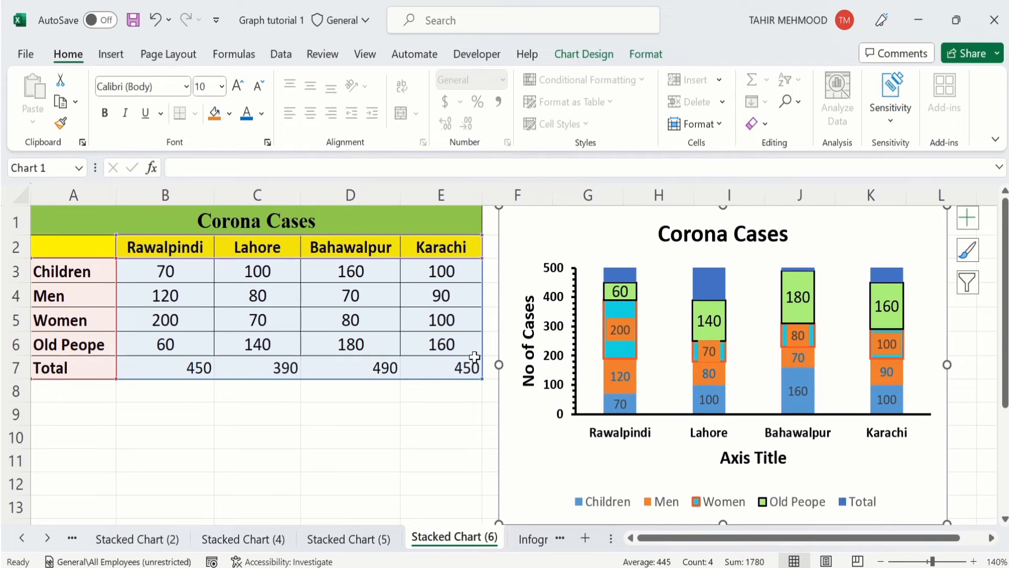
key(Down)
click(371, 443)
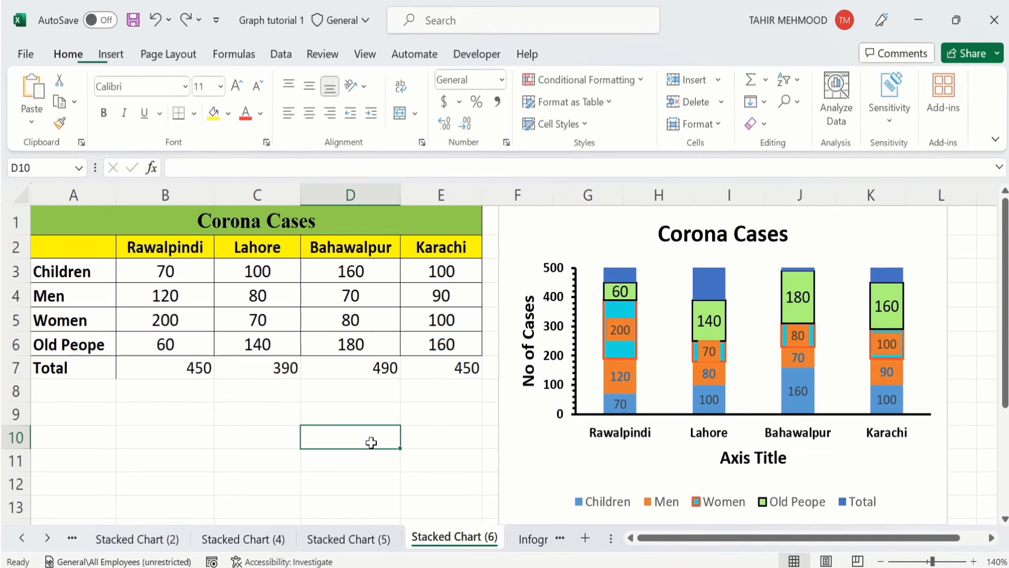
- Change the Total series to a Scatter chart type without the secondary axis
click(620, 277)
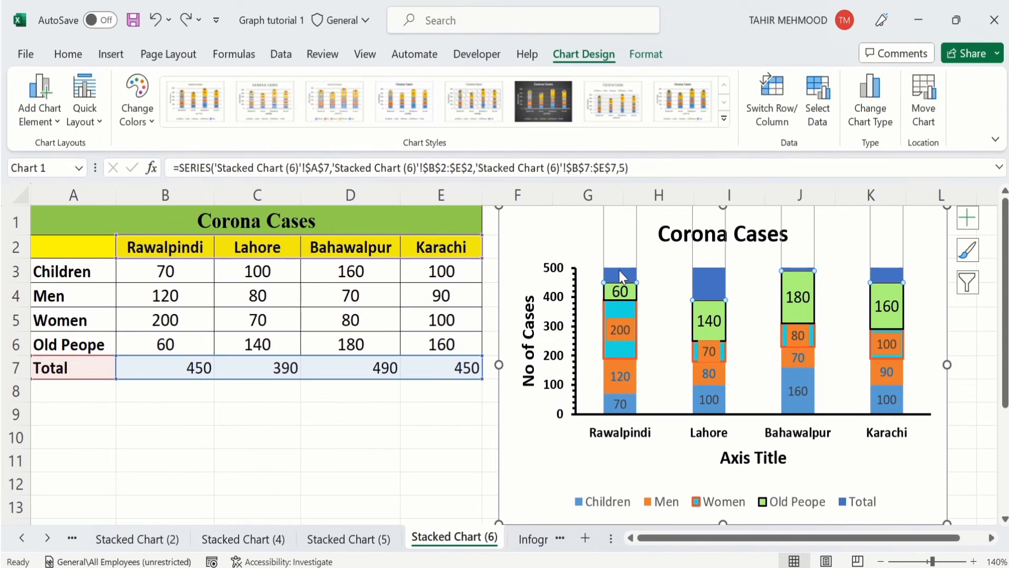
right_click(622, 276)
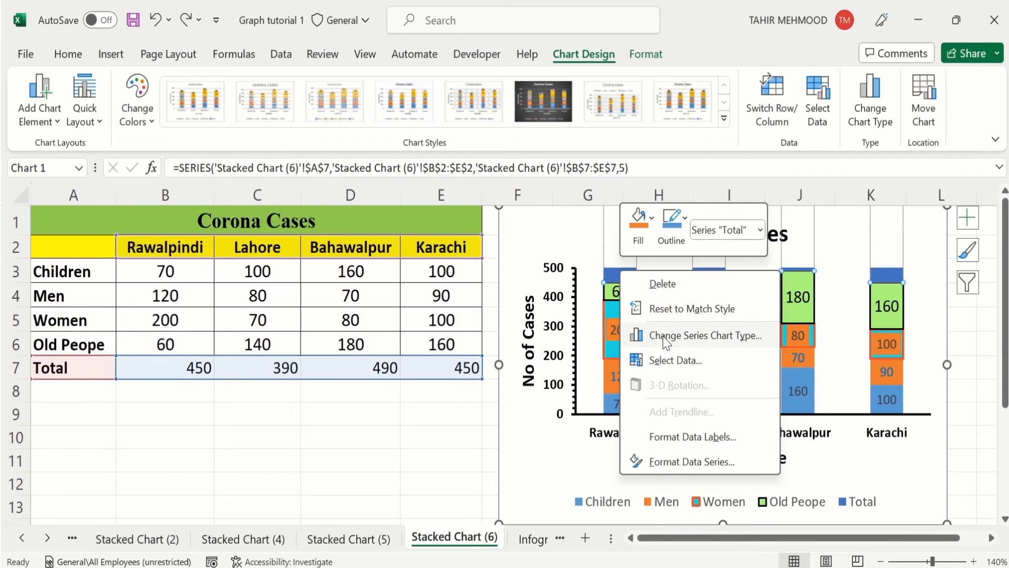
click(706, 335)
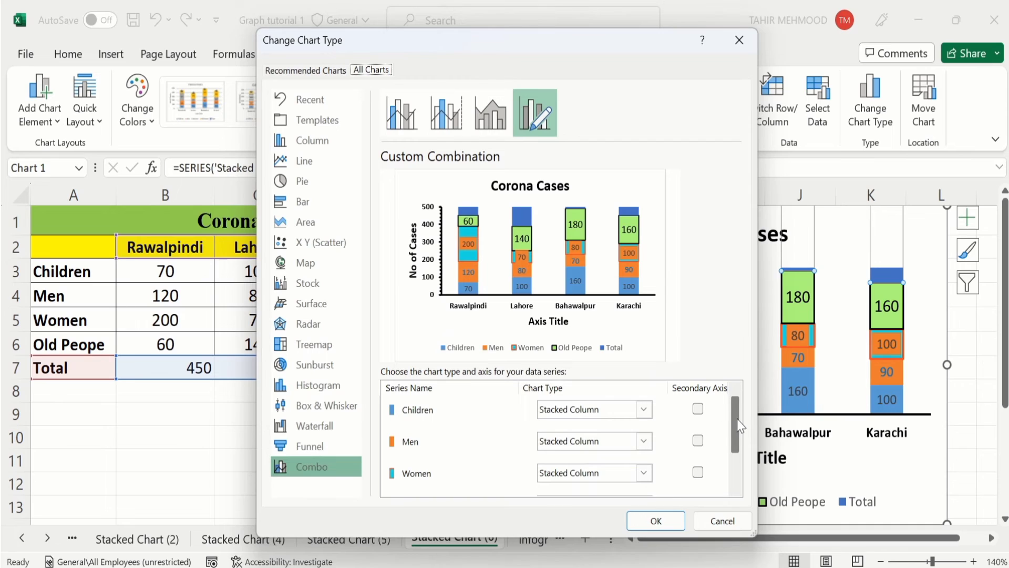
drag(739, 426, 739, 471)
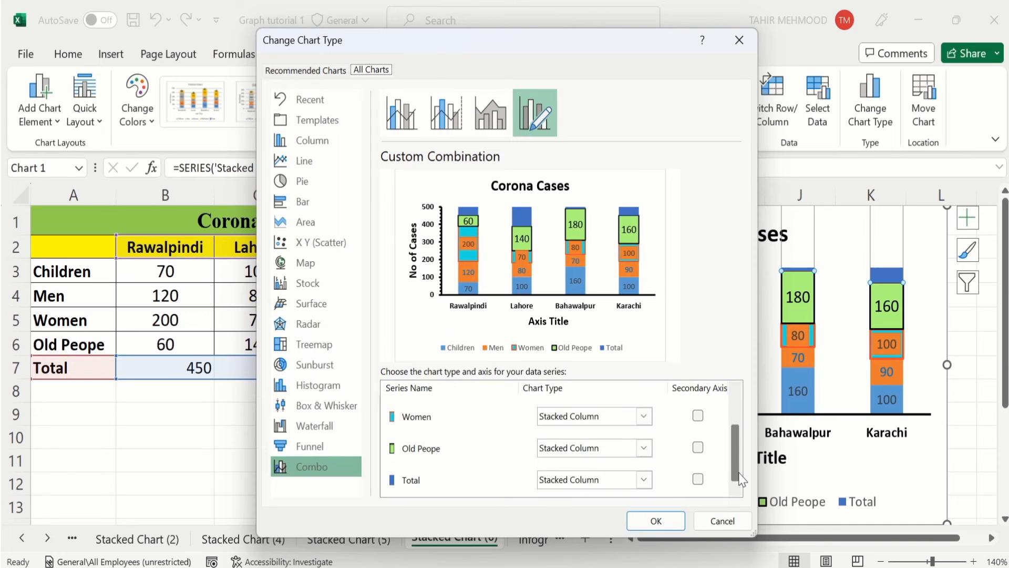
click(648, 477)
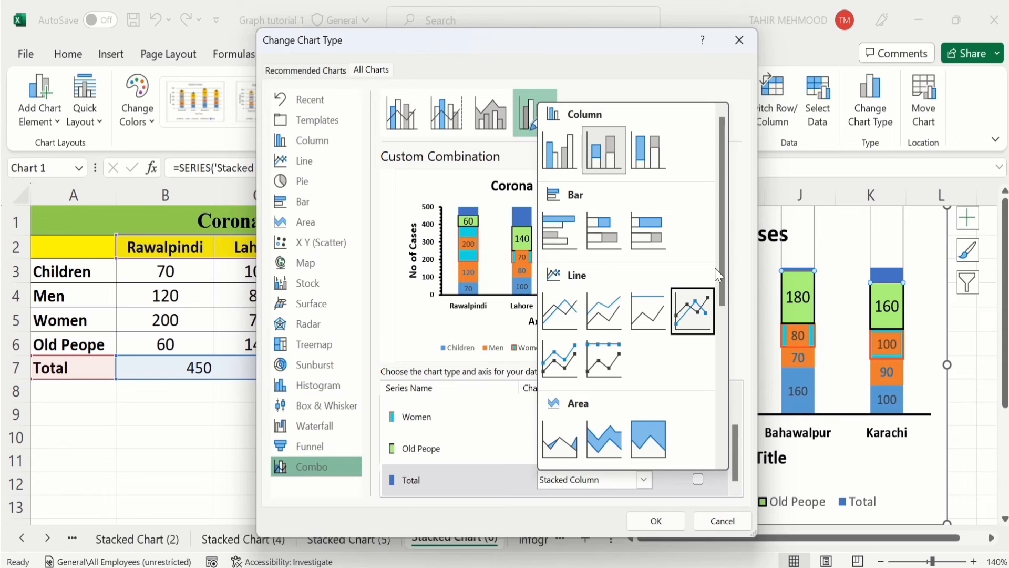
drag(721, 261, 727, 387)
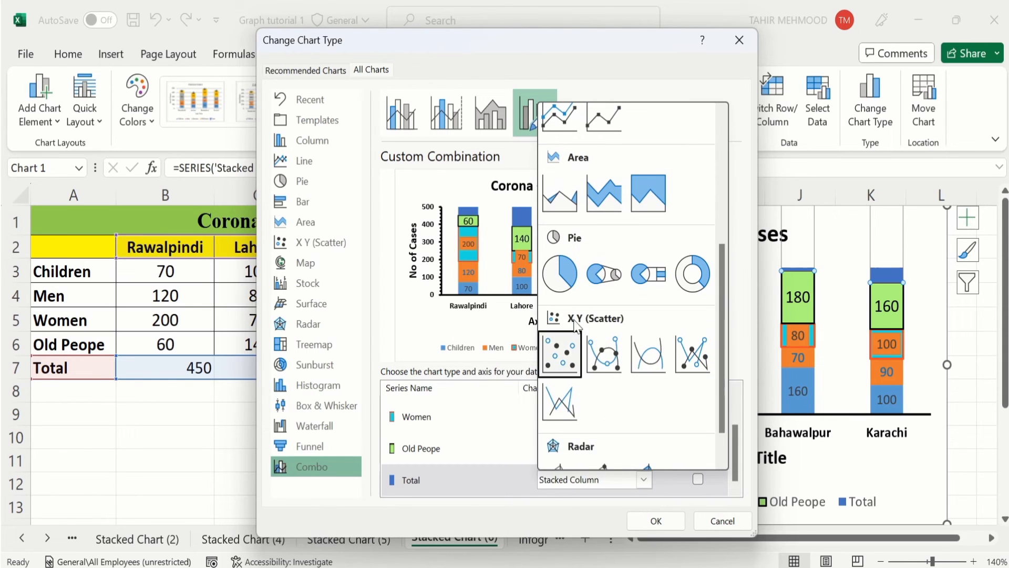
click(561, 348)
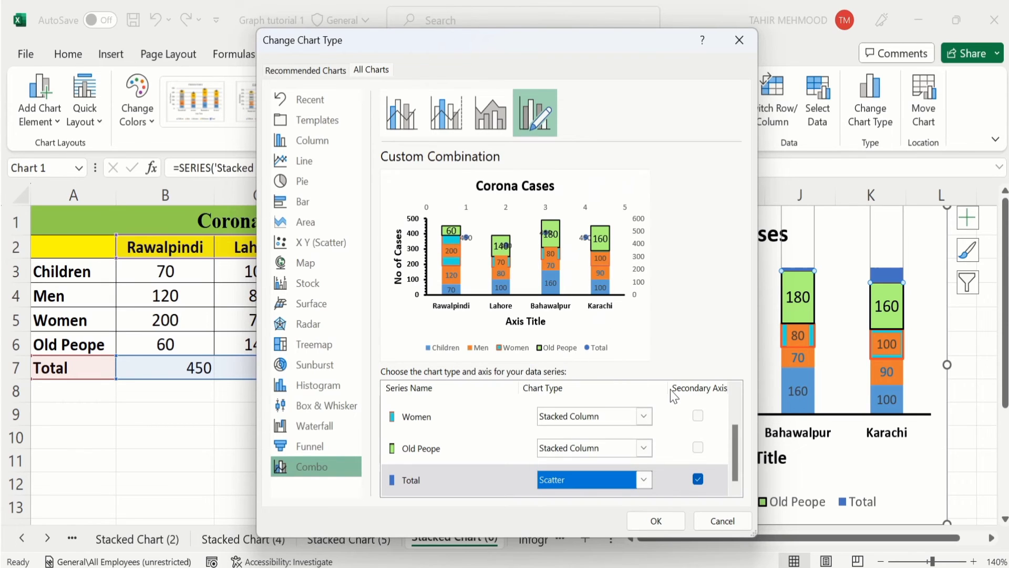
click(697, 479)
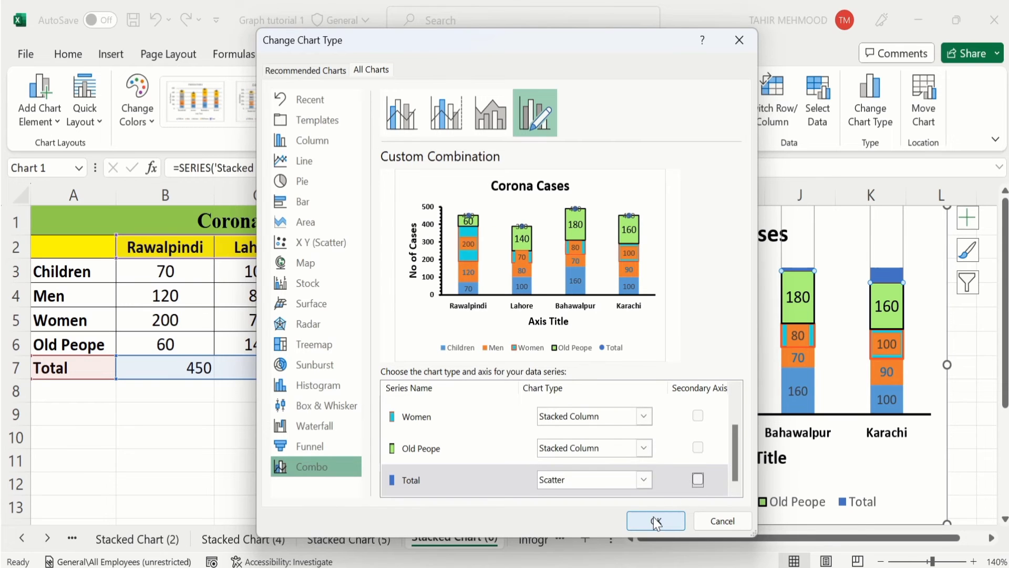
click(654, 516)
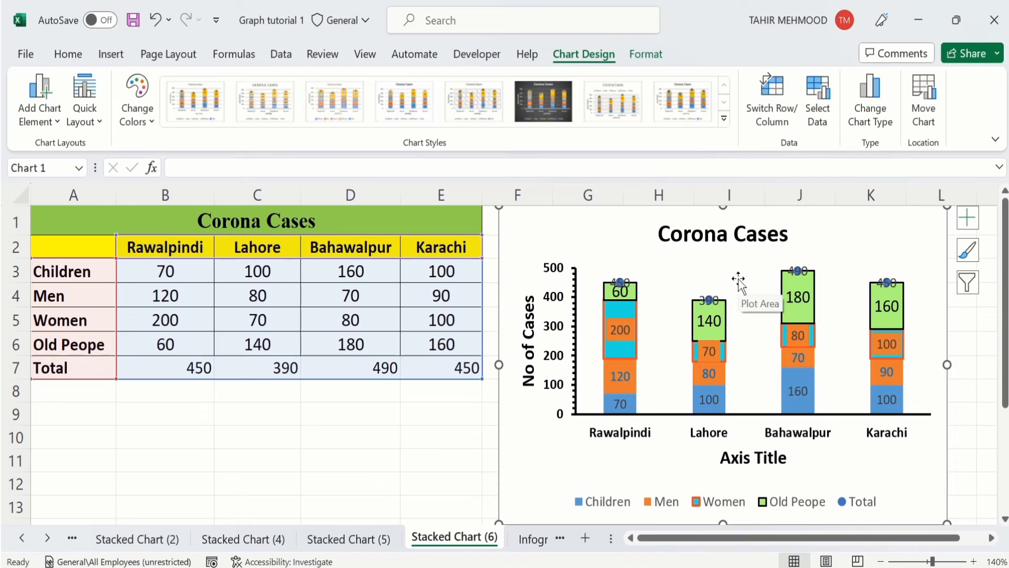
key(Escape)
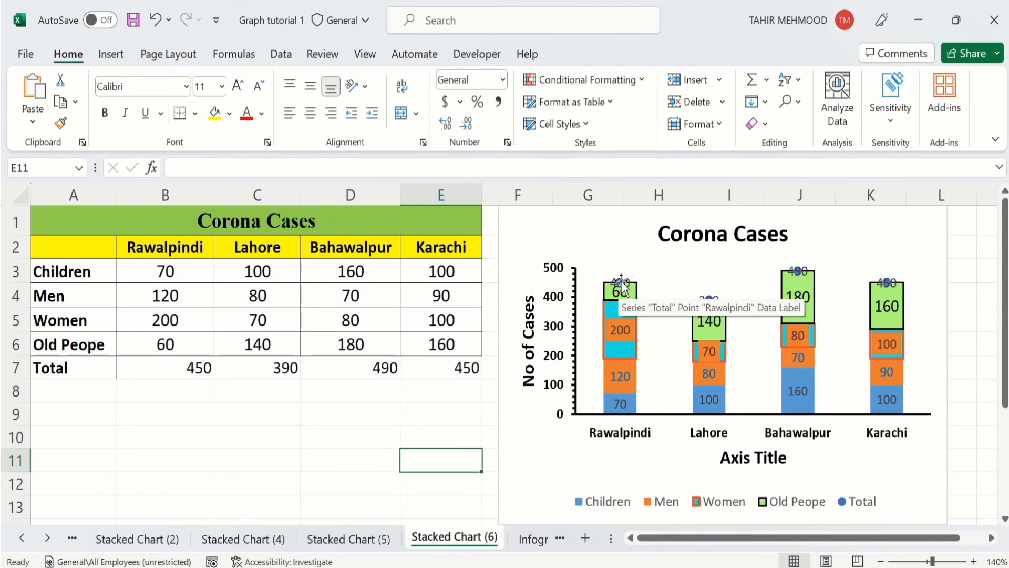
- Set the label position of the Total series' data labels to Above and close the formatting pane
click(622, 280)
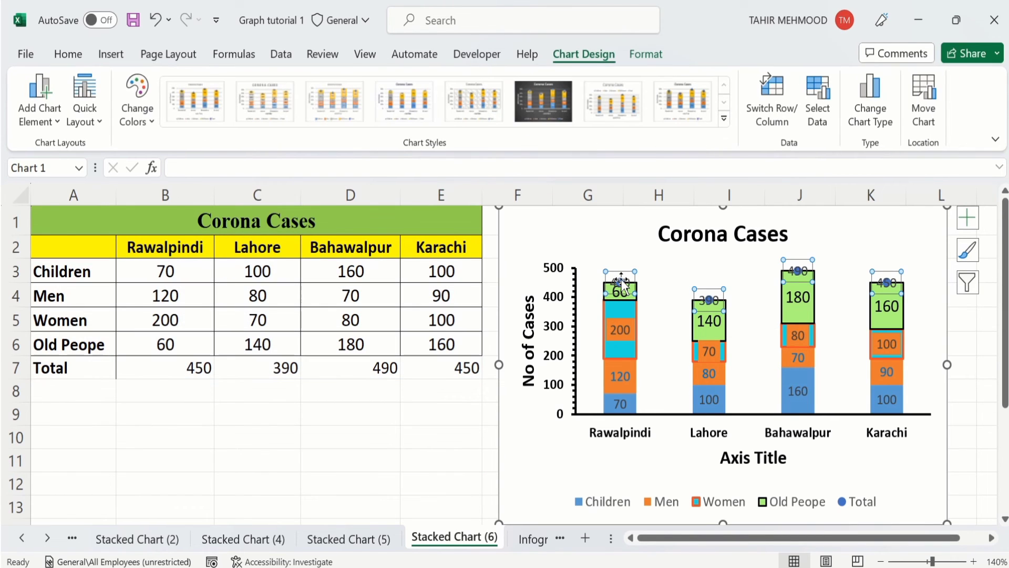
right_click(621, 279)
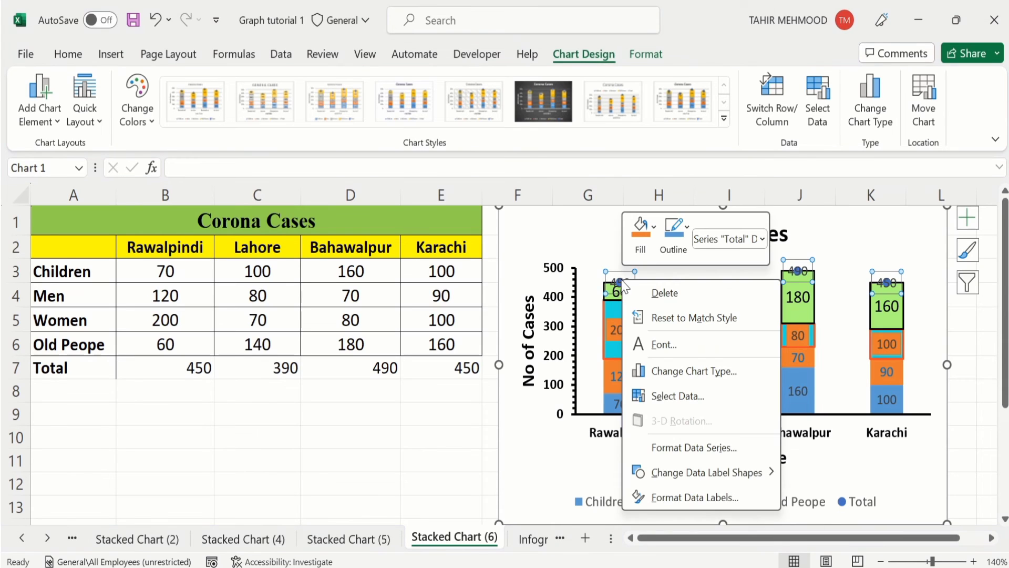
click(679, 498)
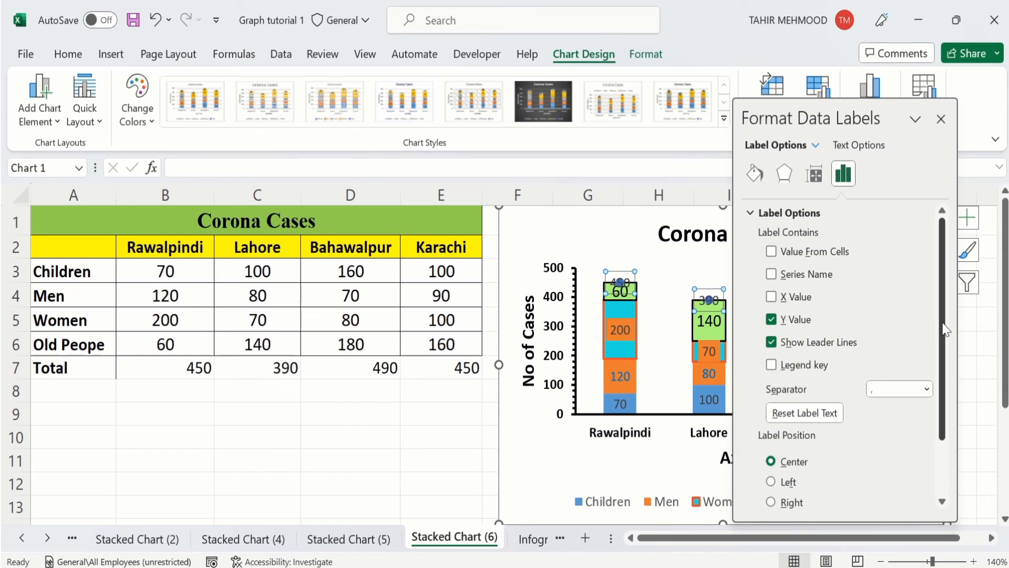
drag(946, 330, 953, 389)
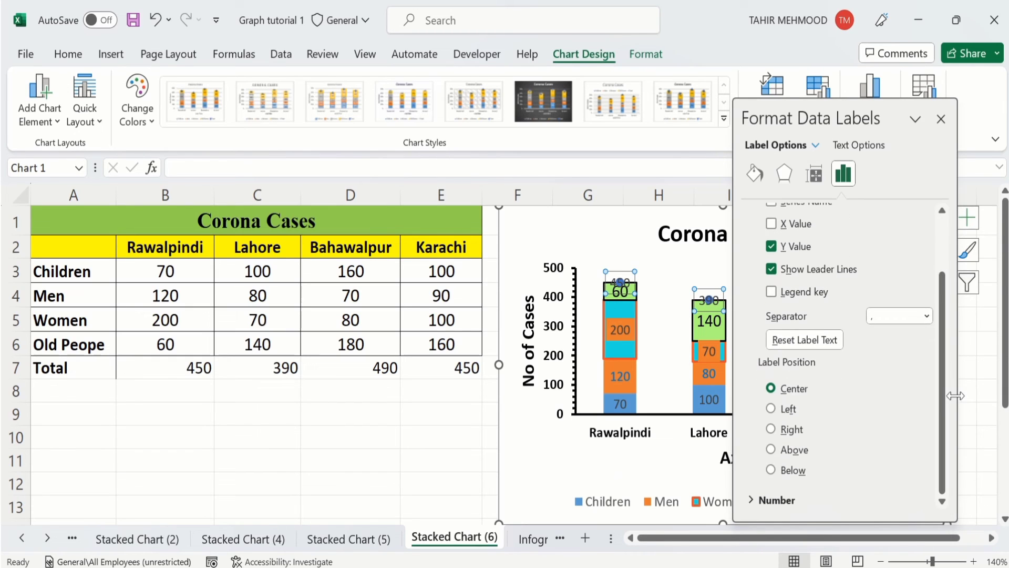
click(771, 449)
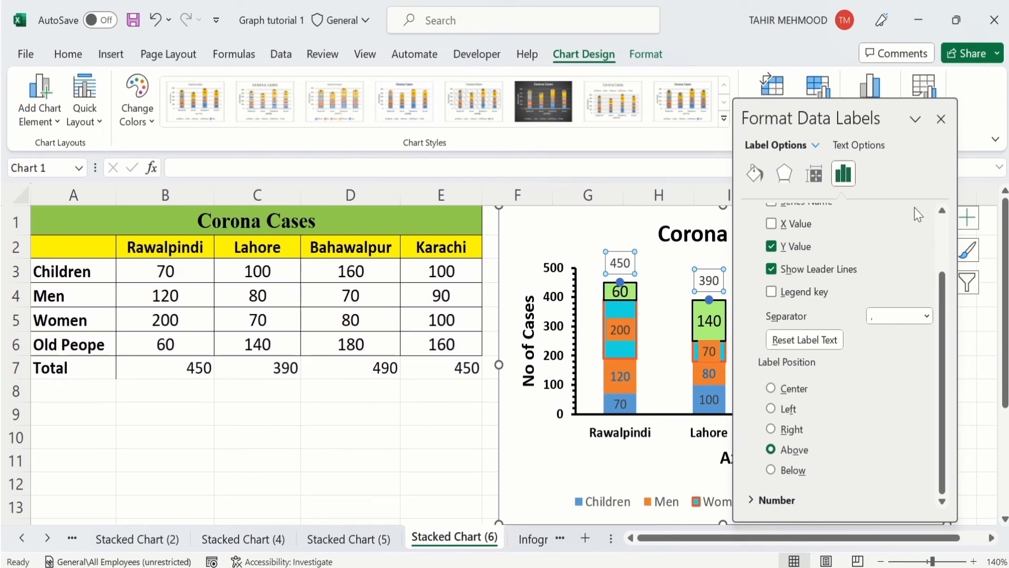
click(941, 119)
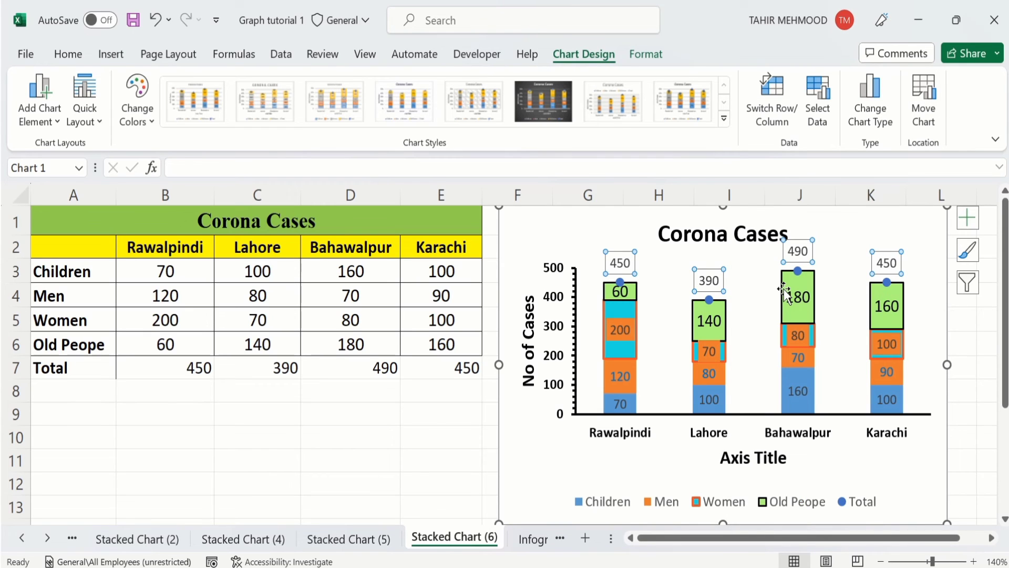
- Hide the Total series' markers by setting their fill to No fill and their border to No line, and deselect the chart
click(708, 298)
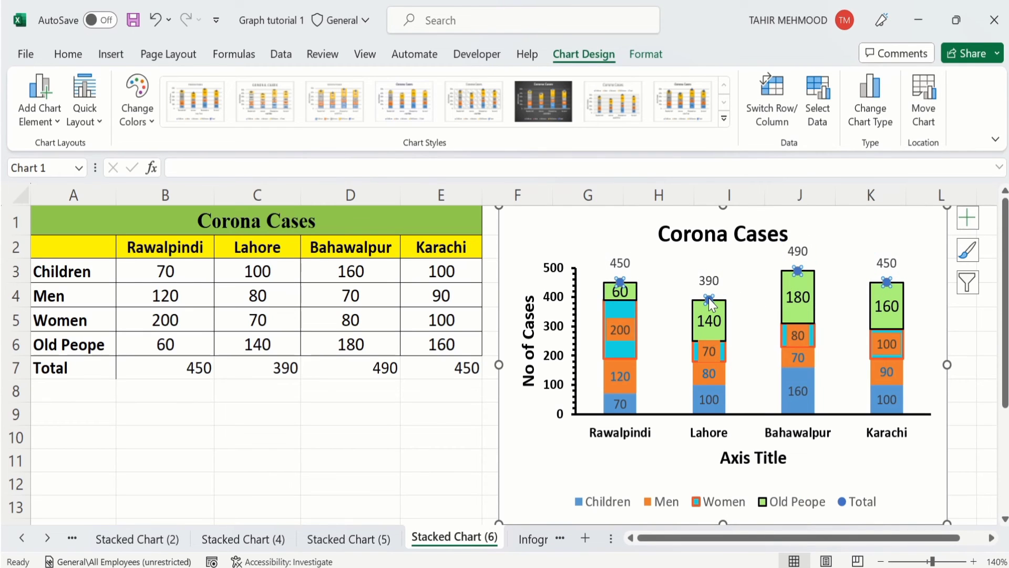
right_click(708, 298)
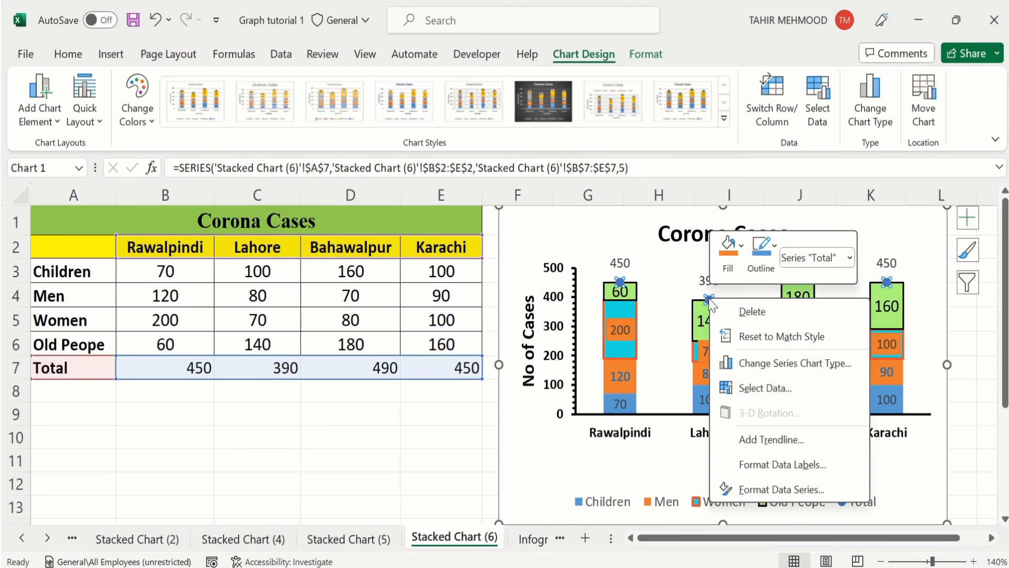
click(767, 489)
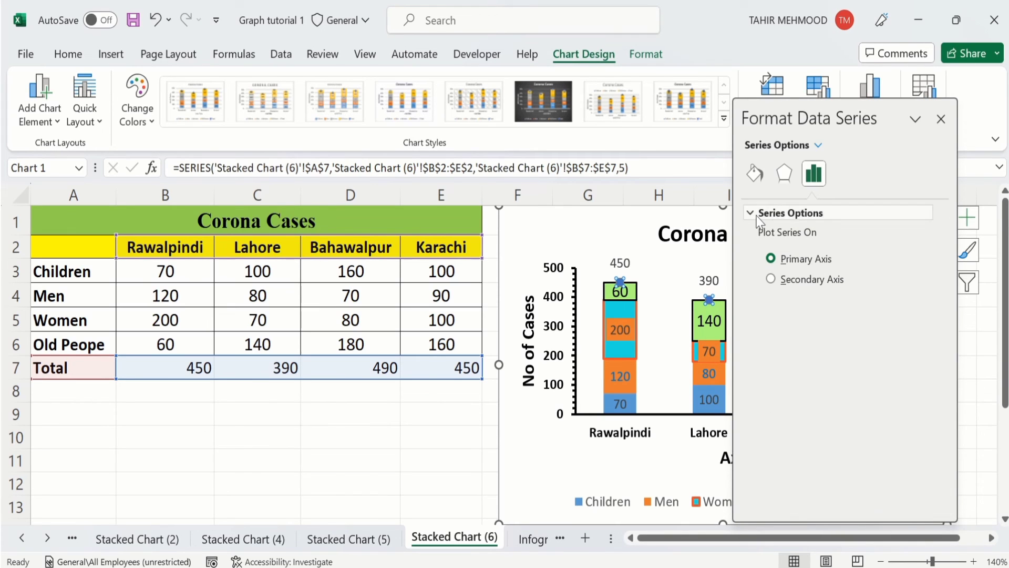
click(756, 175)
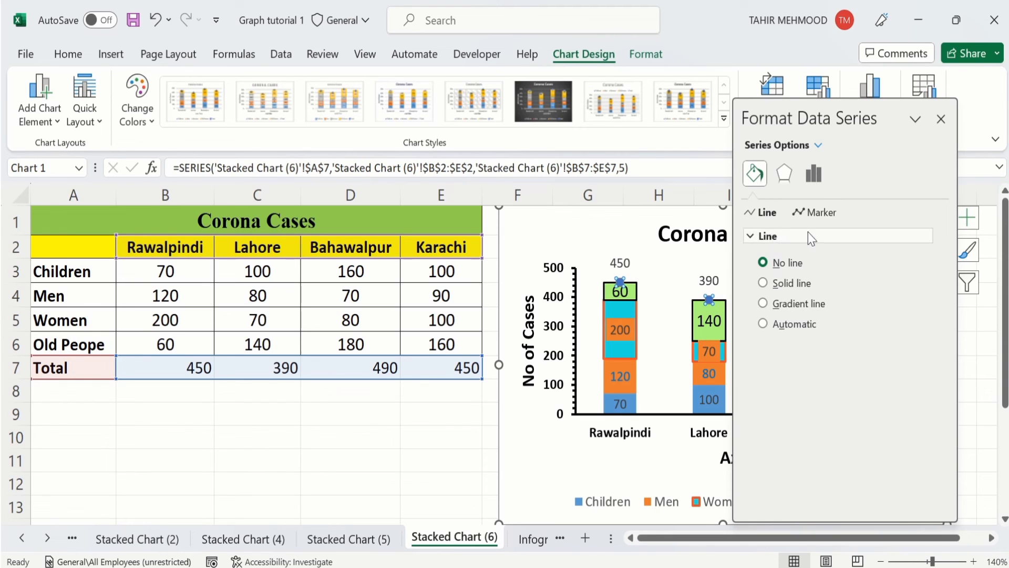
click(822, 208)
click(768, 286)
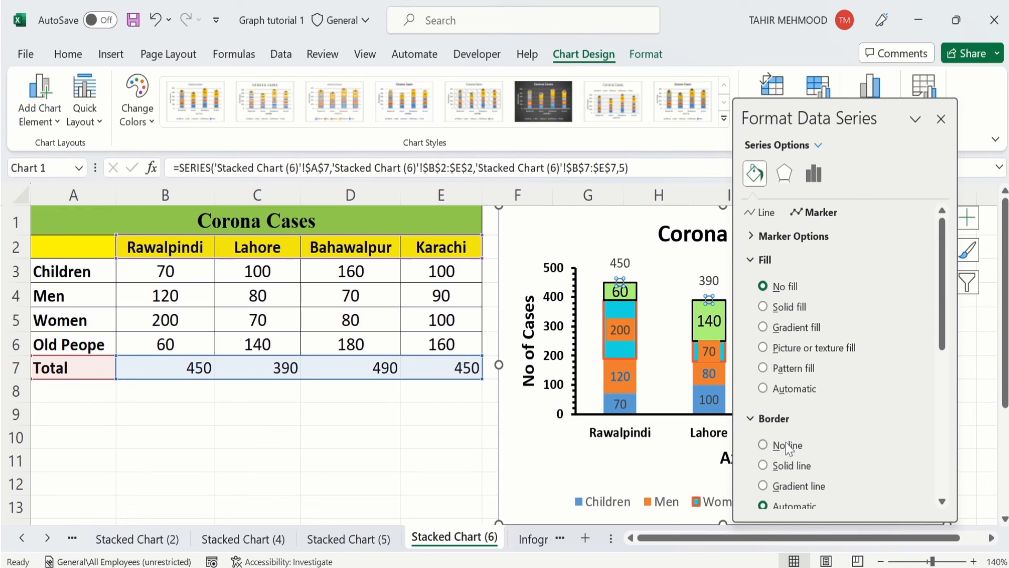
click(763, 445)
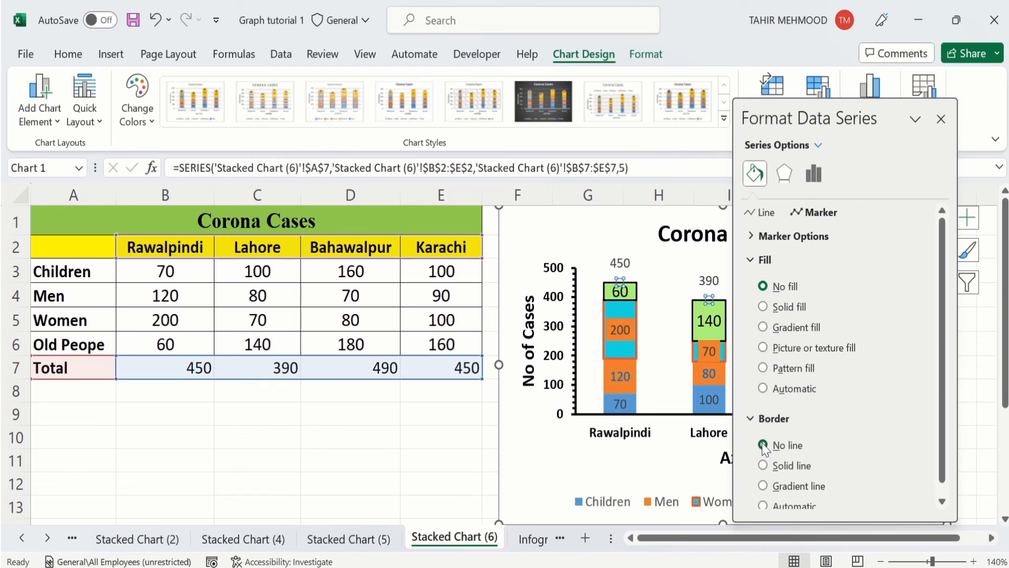
click(942, 119)
click(443, 444)
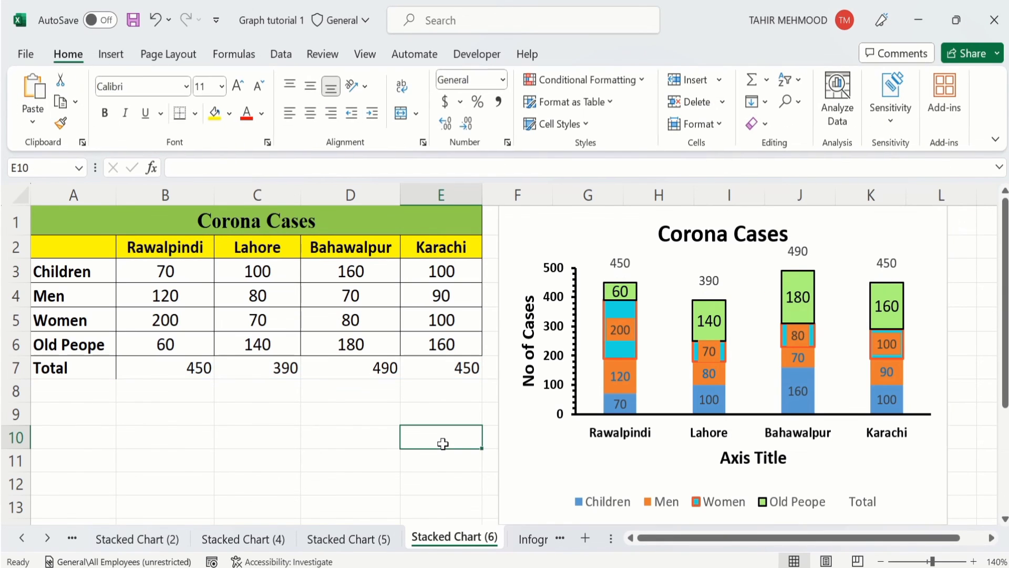
- Make the Total series' data labels above the columns bold and red
click(621, 265)
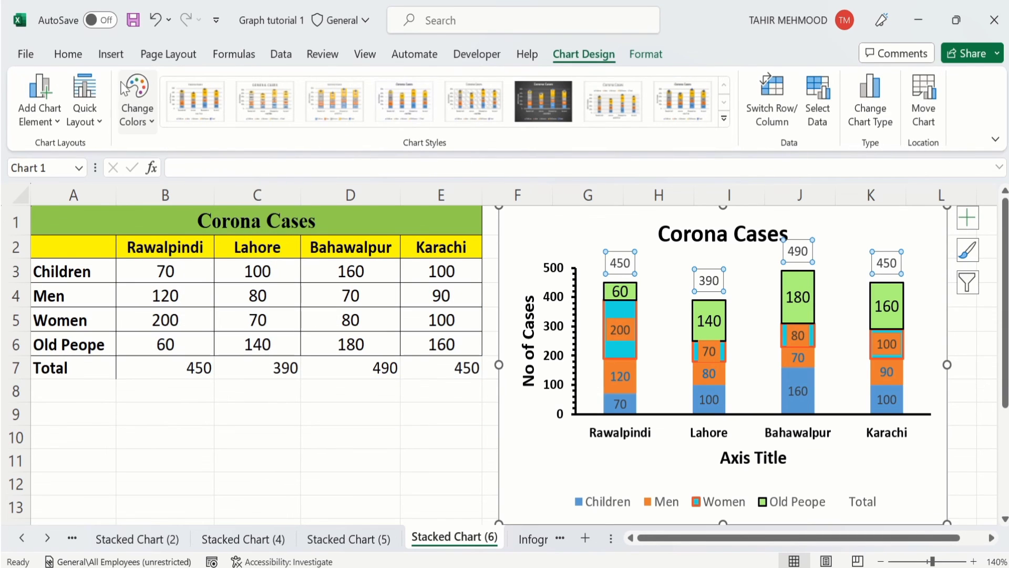
click(69, 55)
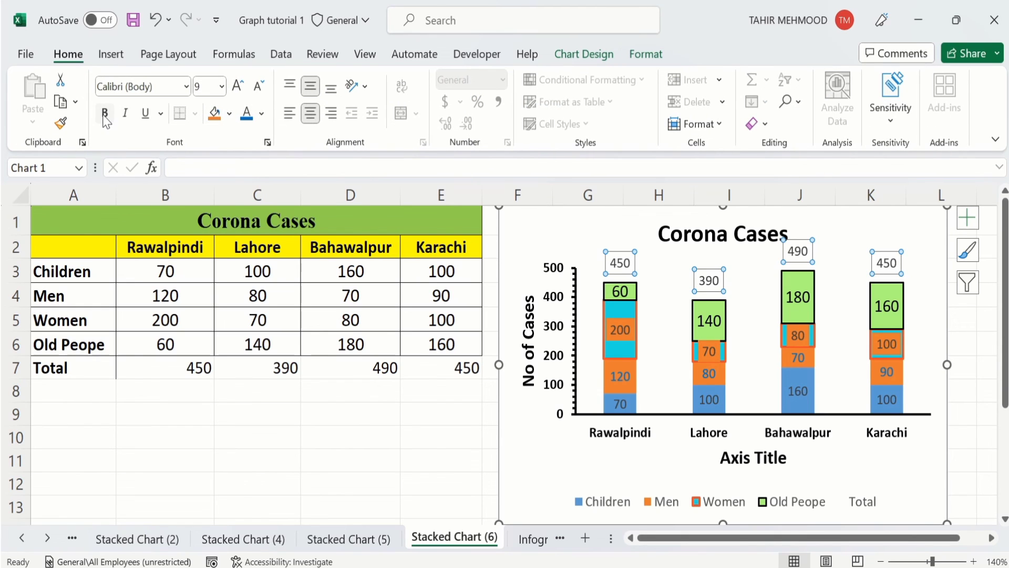
click(105, 113)
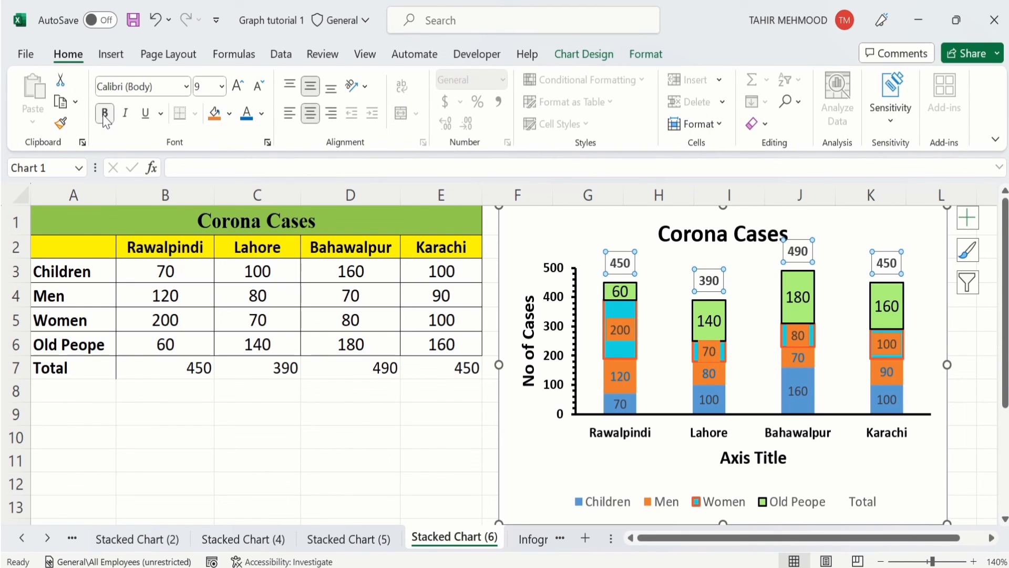
click(261, 113)
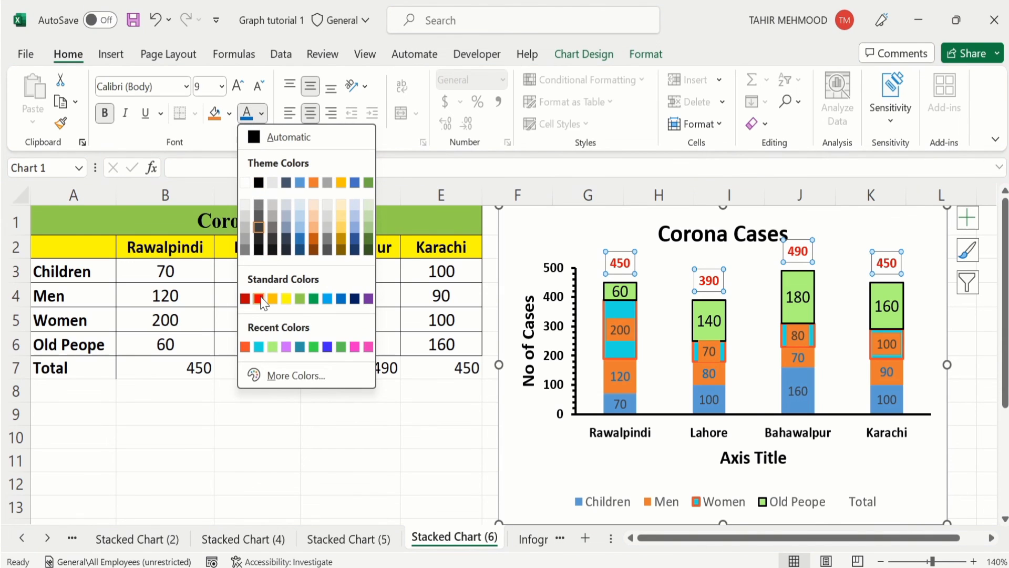
click(259, 298)
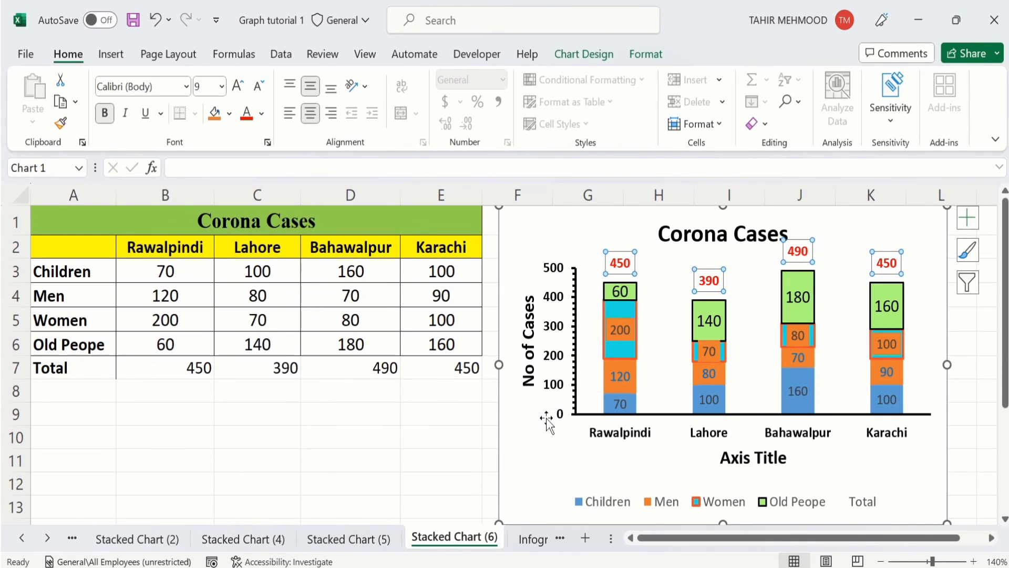
- Delete the Total entry from the chart legend
click(859, 503)
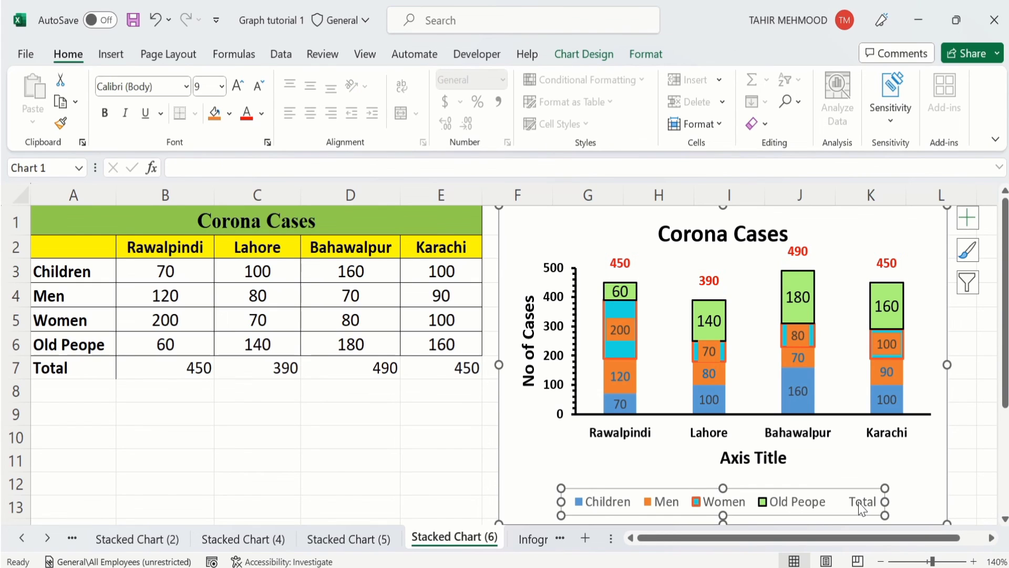
click(865, 503)
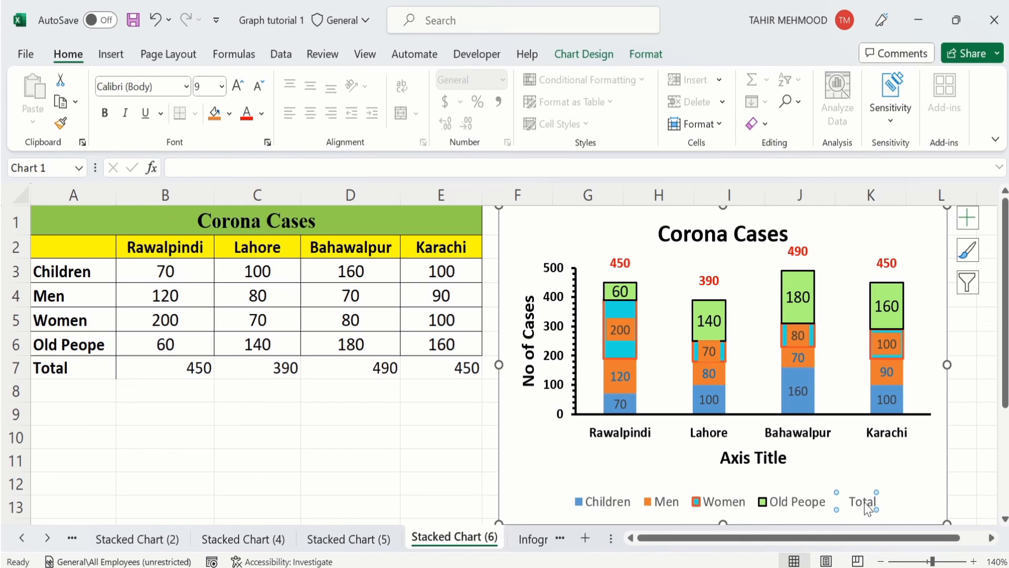
key(Delete)
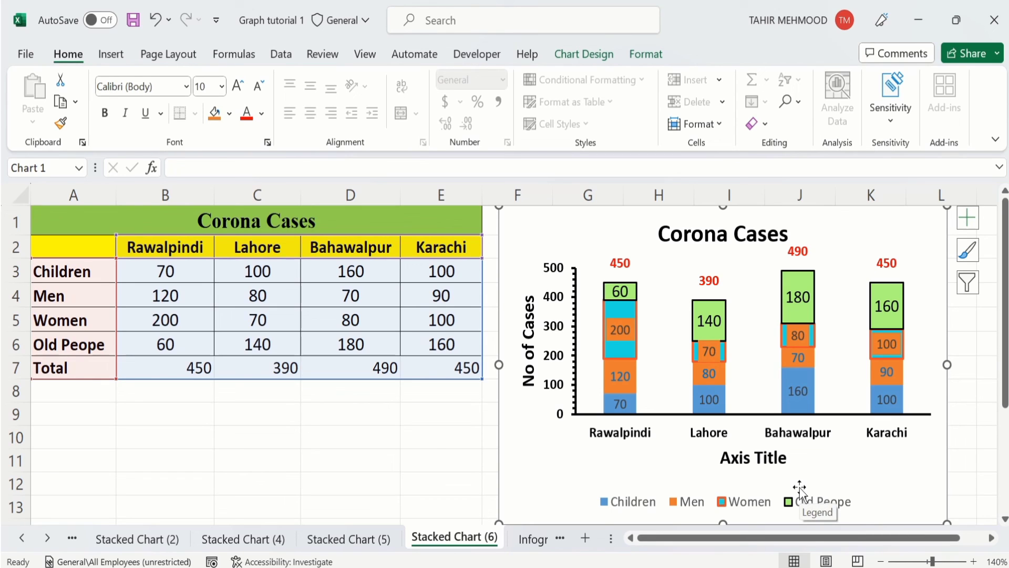
- Make the chart legend bold, set its position to Top and close the formatting pane
click(688, 503)
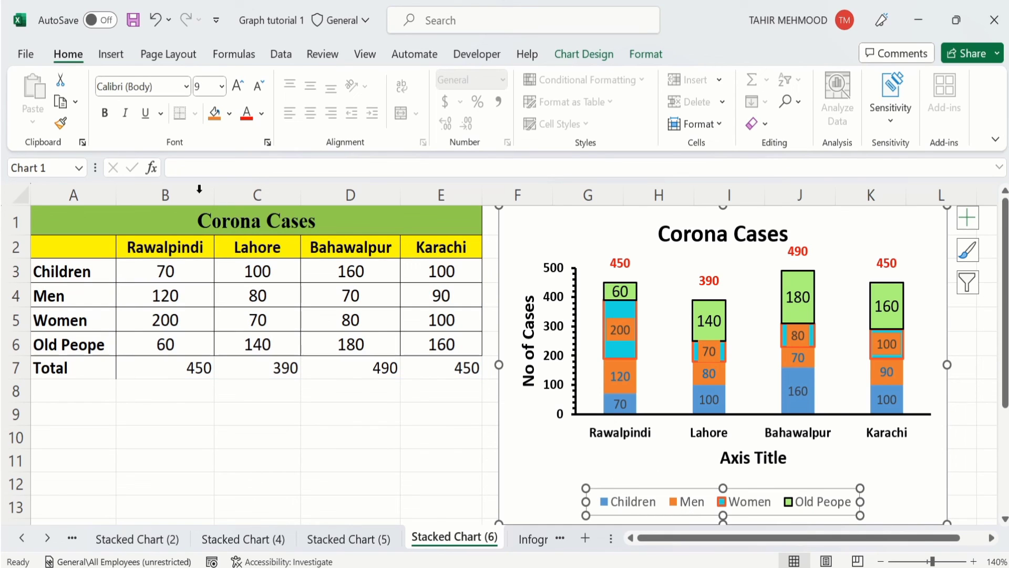
click(105, 112)
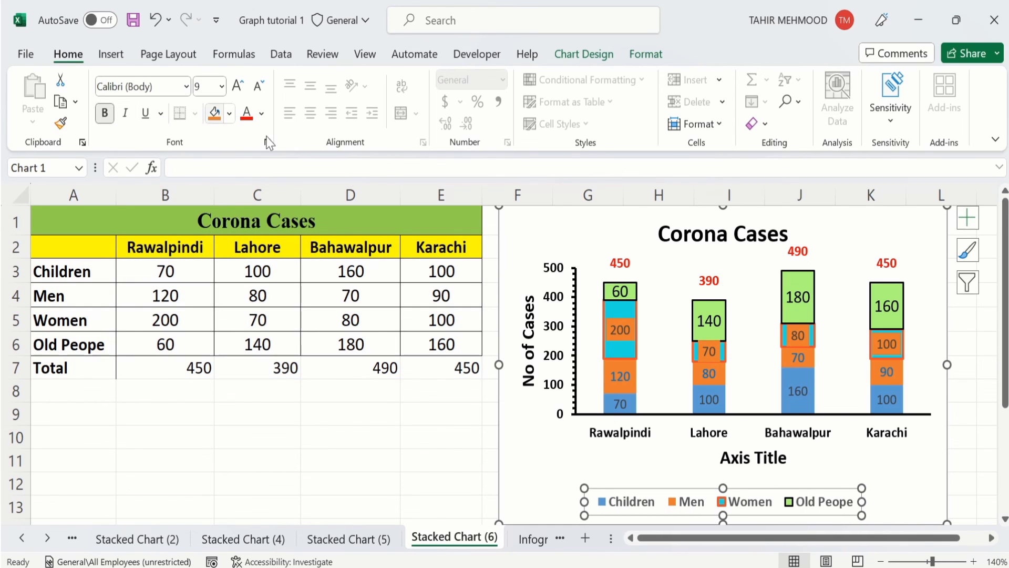
right_click(630, 506)
click(676, 481)
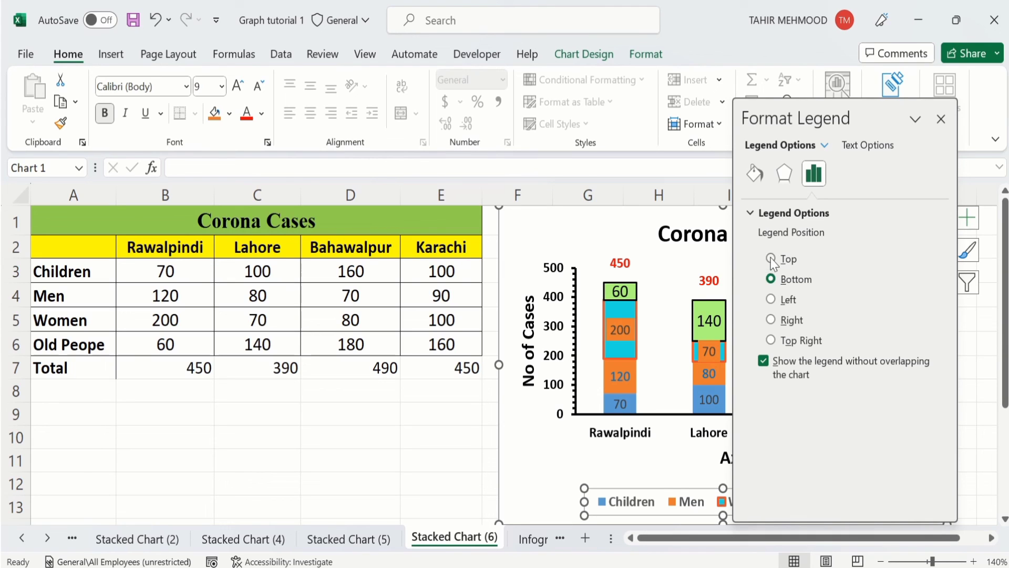
click(771, 259)
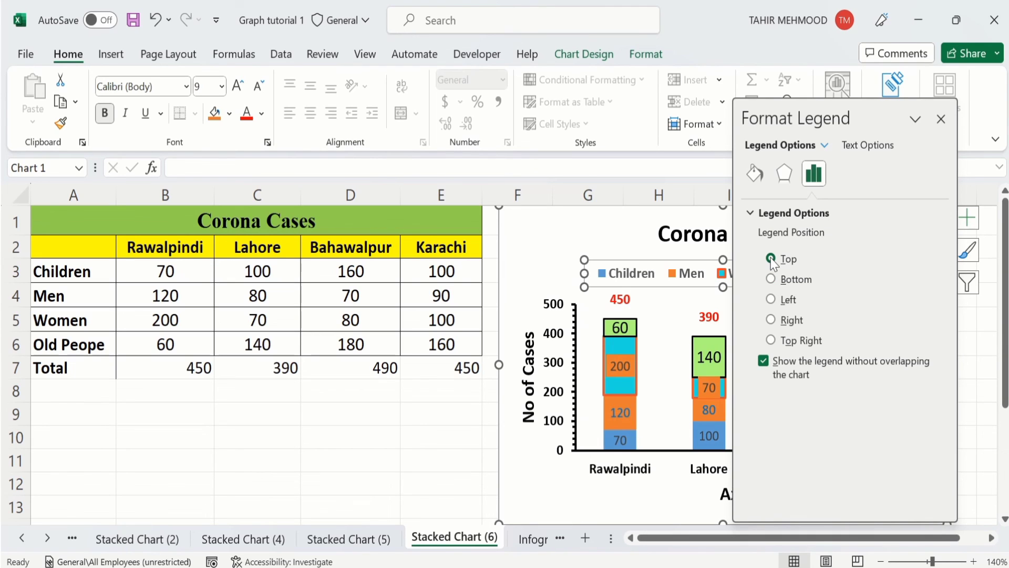
click(942, 119)
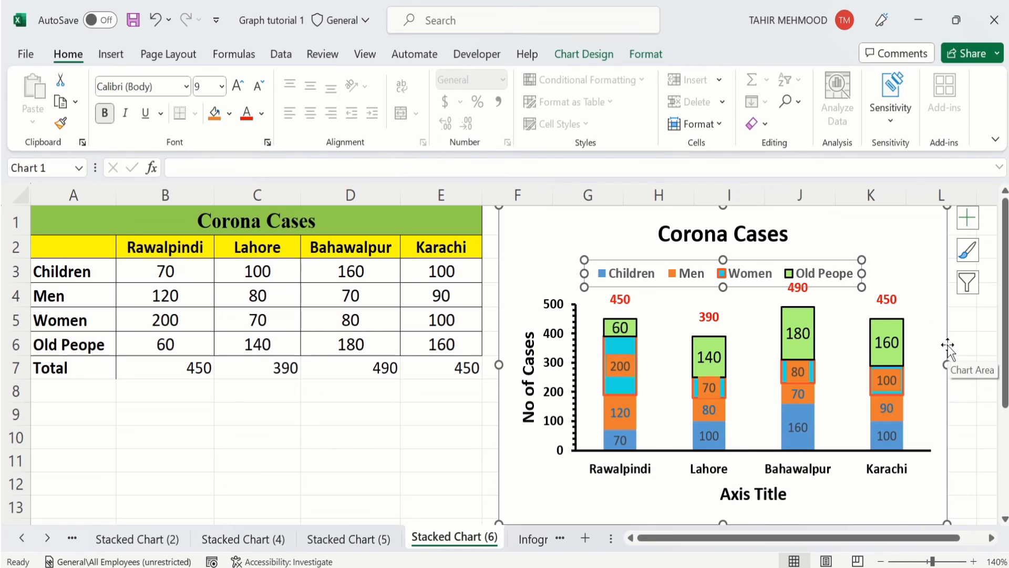